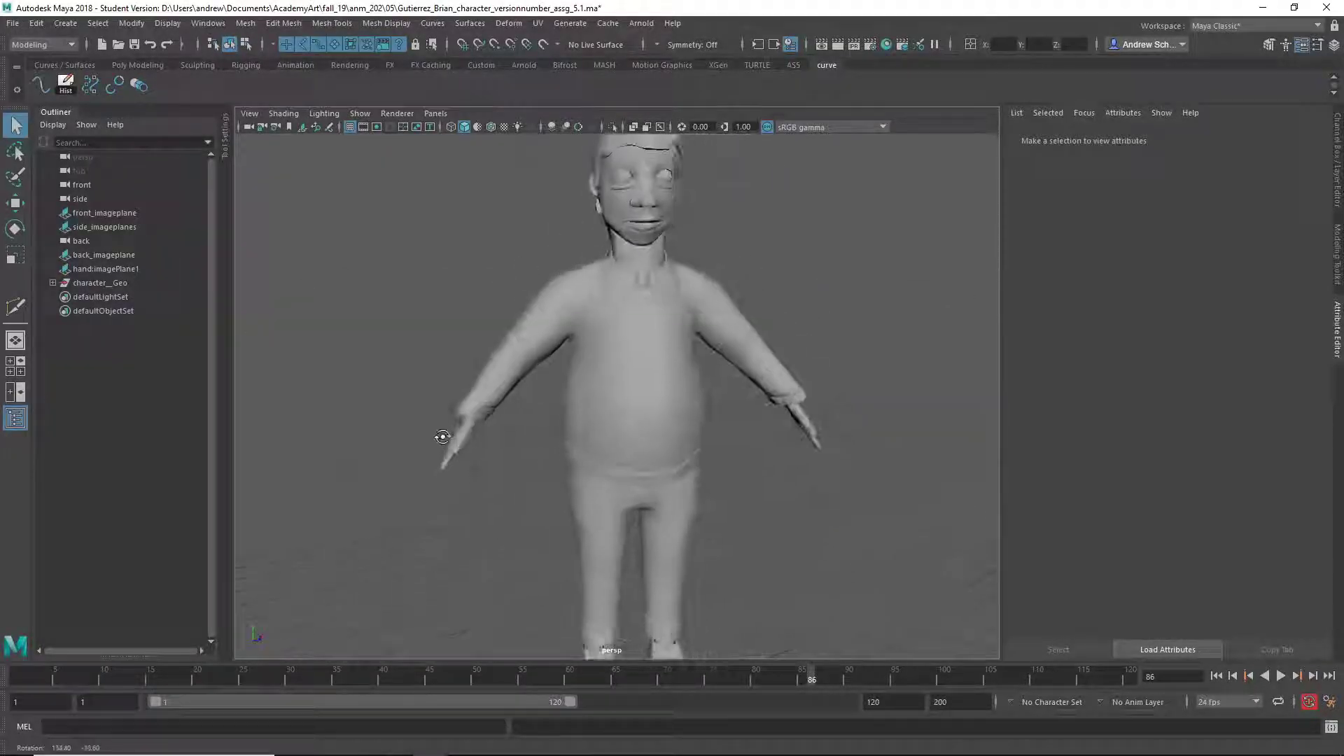
Select the sweater, toggle its base-mesh preview, and zoom in to face mode at the upper sleeve.
{"action": "left_click", "coordinate": [689, 468]}
{"action": "key", "text": "1"}
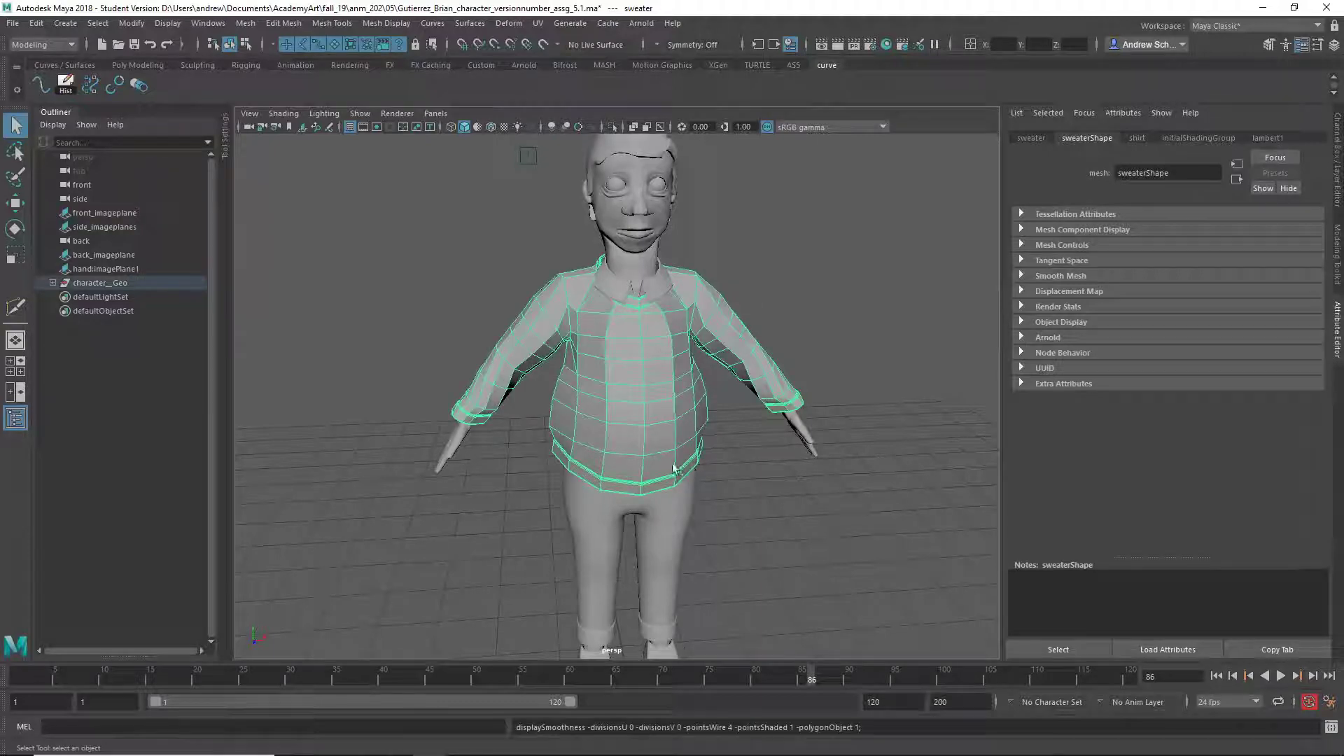
{"action": "key", "text": "3"}
{"action": "left_click_drag", "start_coordinate": [570, 590], "coordinate": [581, 546], "text": "alt"}
{"action": "right_click_drag", "start_coordinate": [581, 546], "coordinate": [825, 466], "text": "alt"}
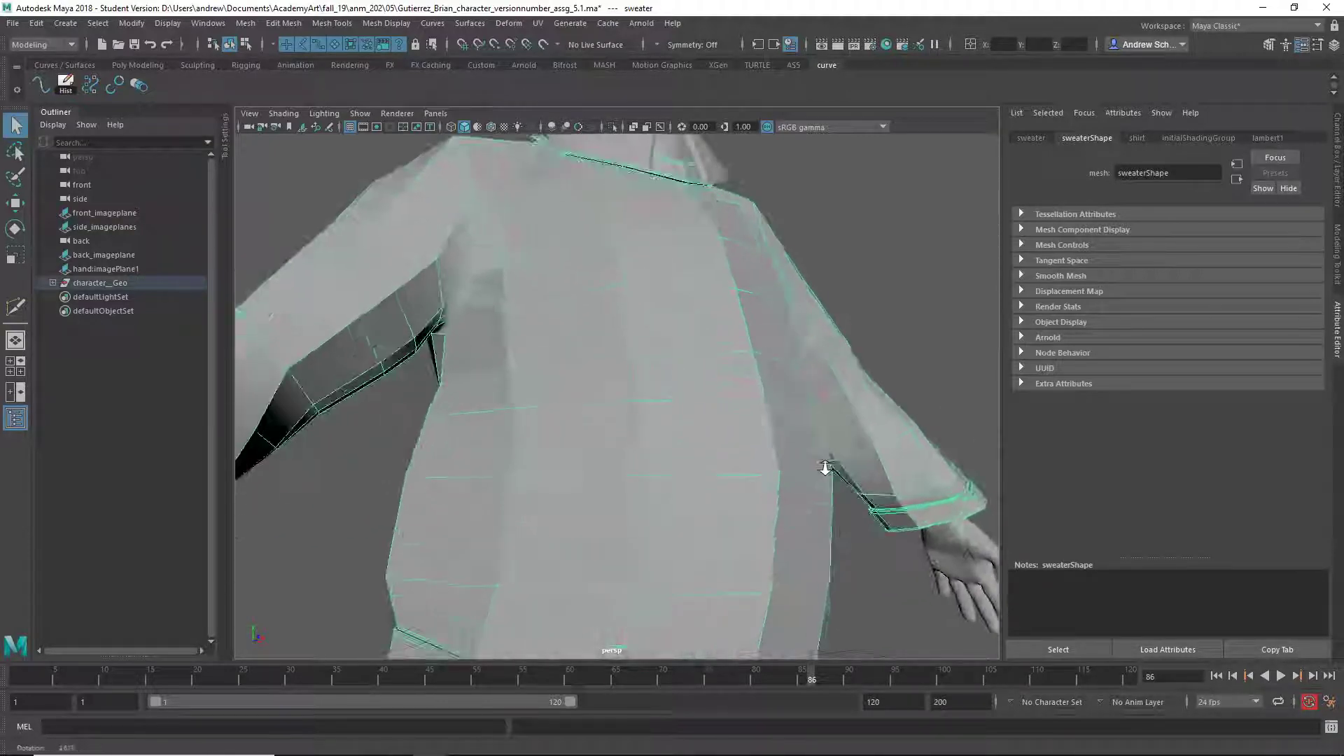
{"action": "mouse_move", "coordinate": [825, 465]}
{"action": "left_mouse_down", "text": "alt"}
{"action": "mouse_move", "coordinate": [821, 443]}
{"action": "mouse_move", "coordinate": [864, 441]}
{"action": "mouse_move", "coordinate": [762, 465]}
{"action": "mouse_move", "coordinate": [663, 444]}
{"action": "mouse_move", "coordinate": [693, 474]}
{"action": "mouse_move", "coordinate": [773, 465]}
{"action": "mouse_move", "coordinate": [584, 448]}
{"action": "left_mouse_up", "text": "alt"}
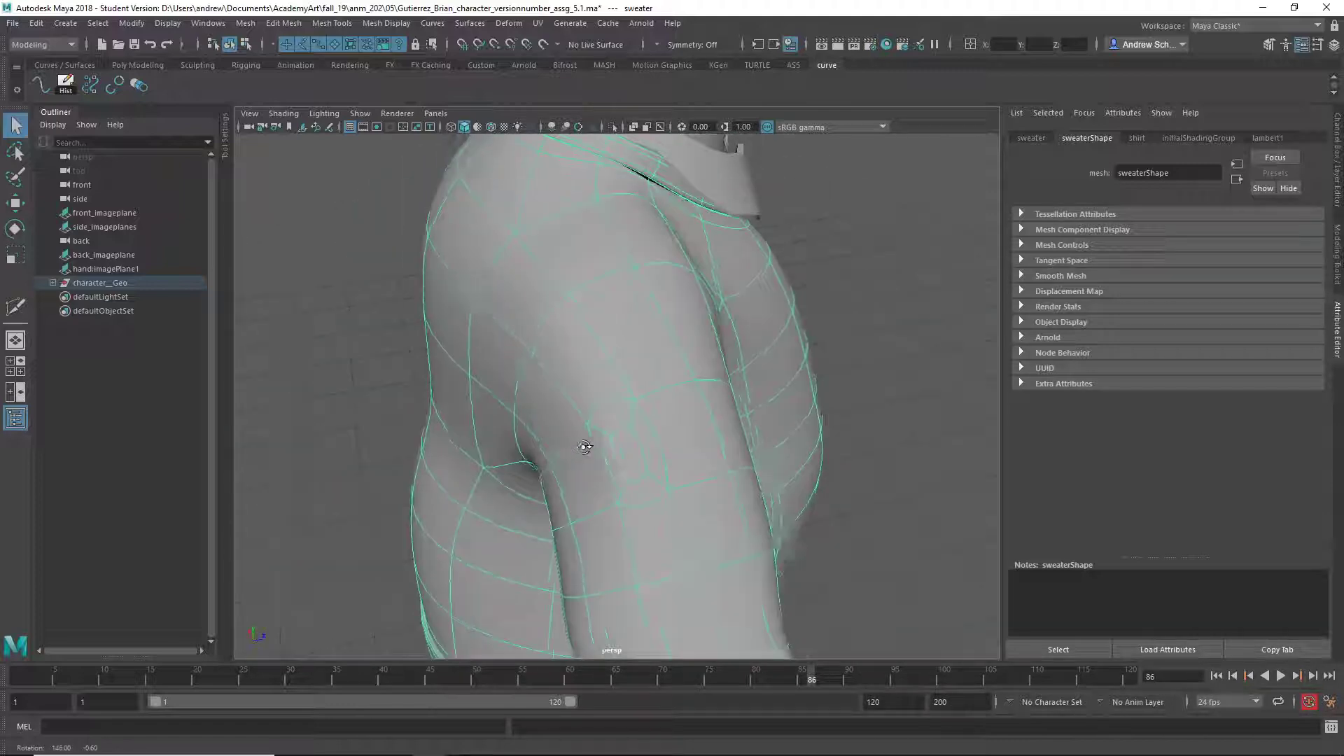
{"action": "left_click_drag", "start_coordinate": [662, 465], "coordinate": [889, 375], "text": "alt"}
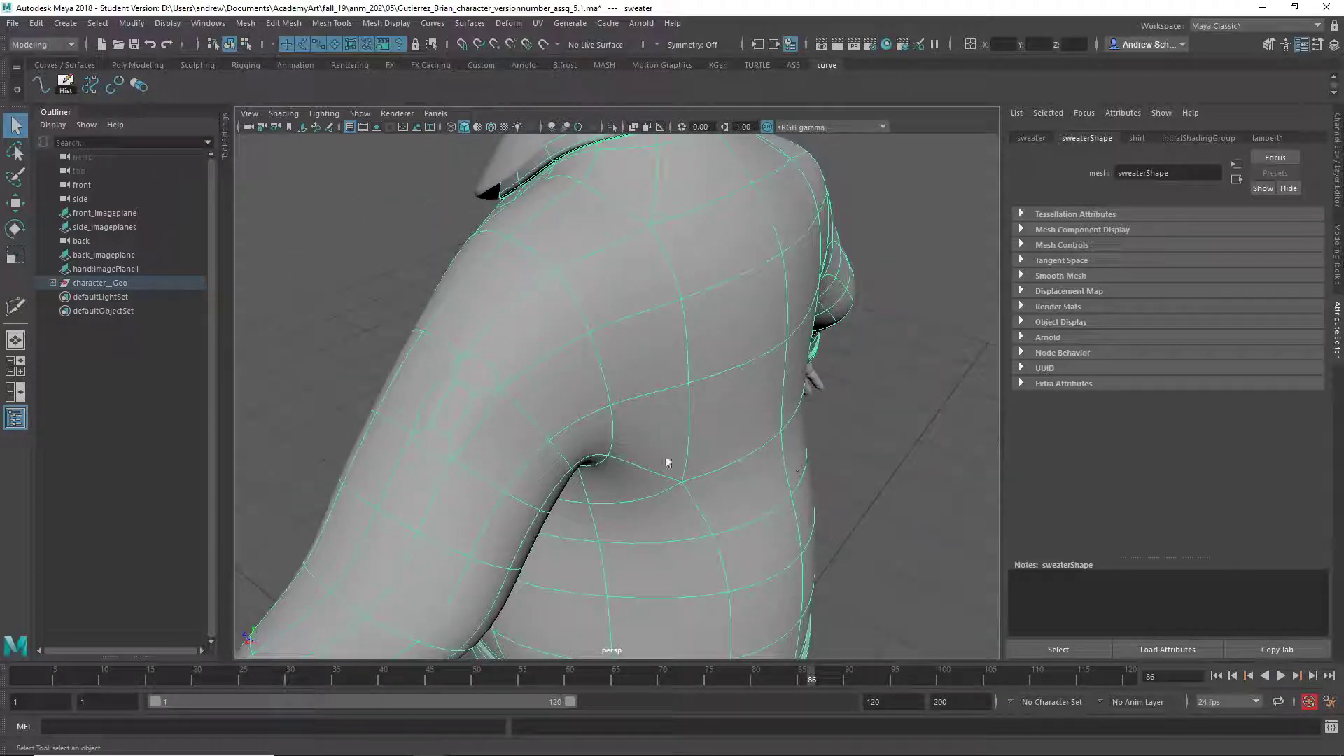
{"action": "right_click_drag", "start_coordinate": [499, 357], "coordinate": [502, 397]}
Pick a sleeve face and set Move tool symmetry to Object X.
{"action": "left_click", "coordinate": [488, 367]}
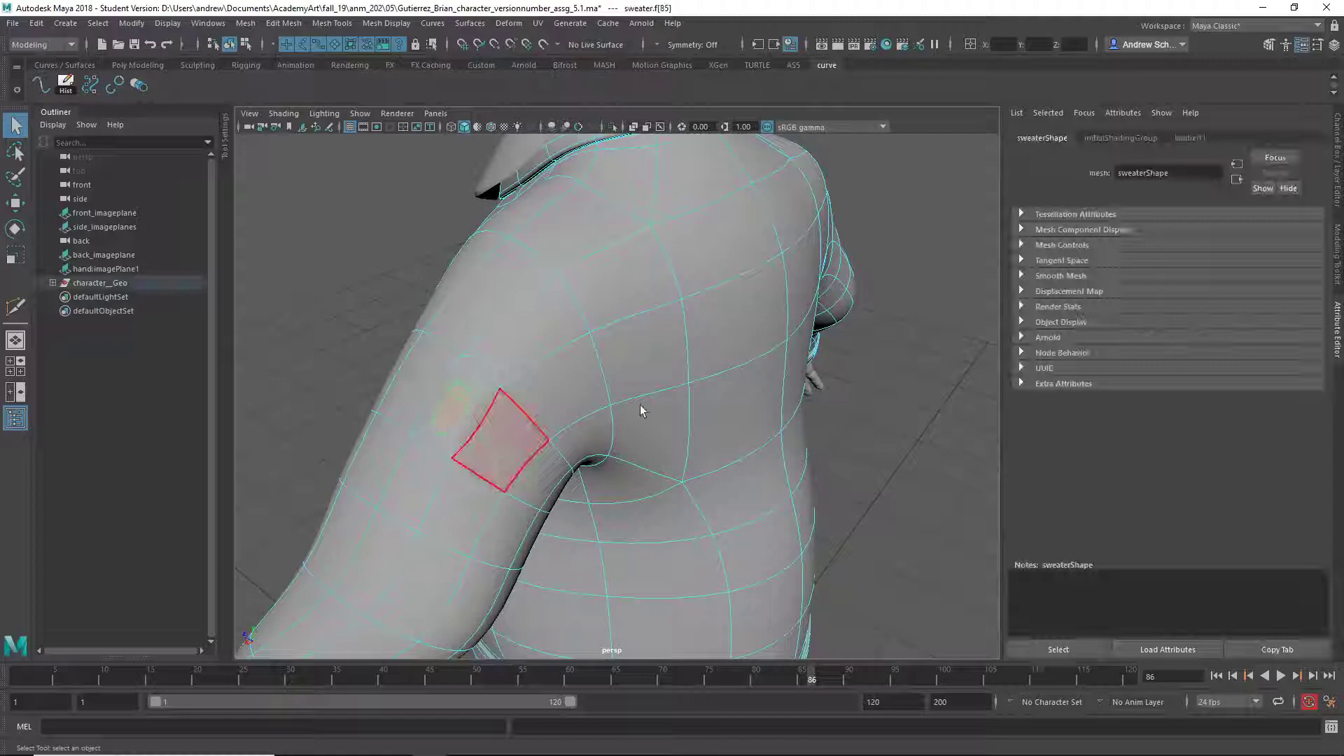
{"action": "key", "text": "w"}
{"action": "mouse_move", "coordinate": [639, 411]}
{"action": "left_mouse_down", "text": "alt"}
{"action": "mouse_move", "coordinate": [623, 392]}
{"action": "mouse_move", "coordinate": [626, 334]}
{"action": "mouse_move", "coordinate": [802, 375]}
{"action": "mouse_move", "coordinate": [787, 427]}
{"action": "mouse_move", "coordinate": [665, 420]}
{"action": "left_mouse_up", "text": "alt"}
{"action": "left_click", "coordinate": [625, 392]}
{"action": "left_click", "coordinate": [616, 275]}
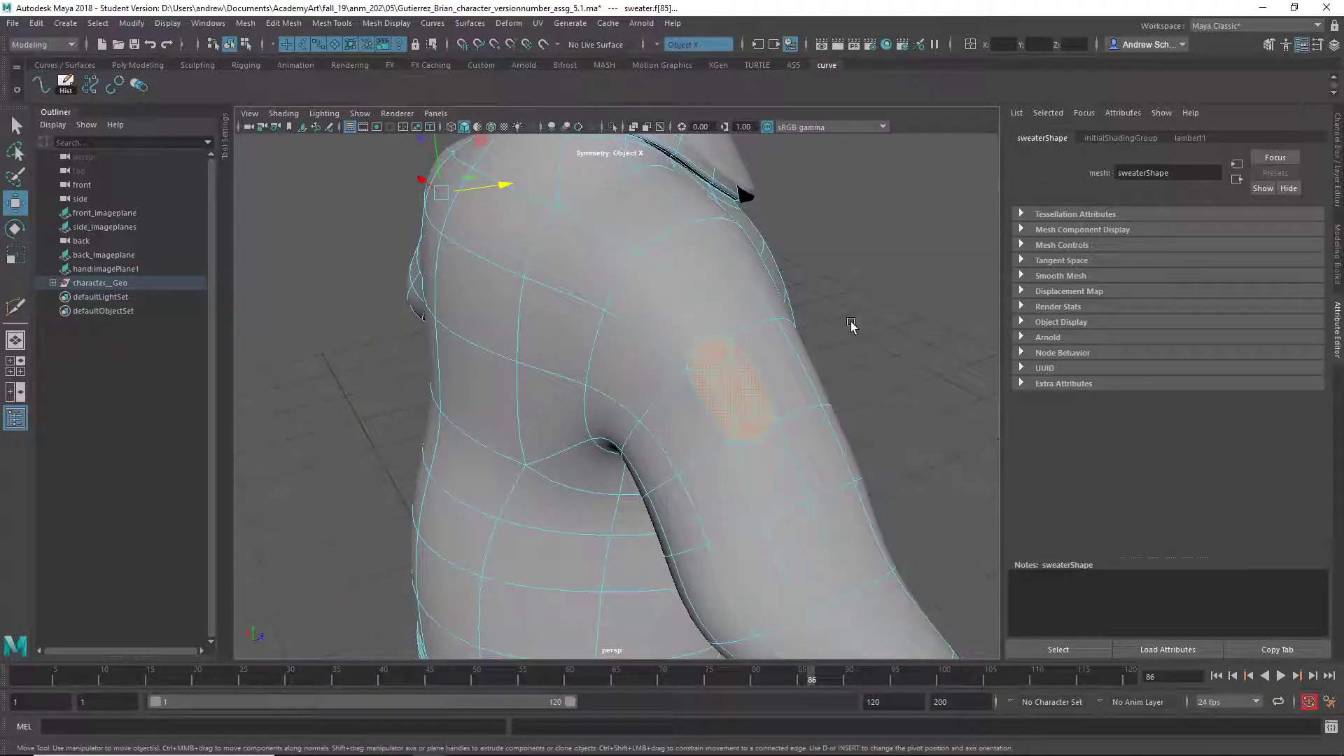
Show the sweater's base mesh and select an edge bordering the sleeve hole.
{"action": "left_click", "coordinate": [850, 326]}
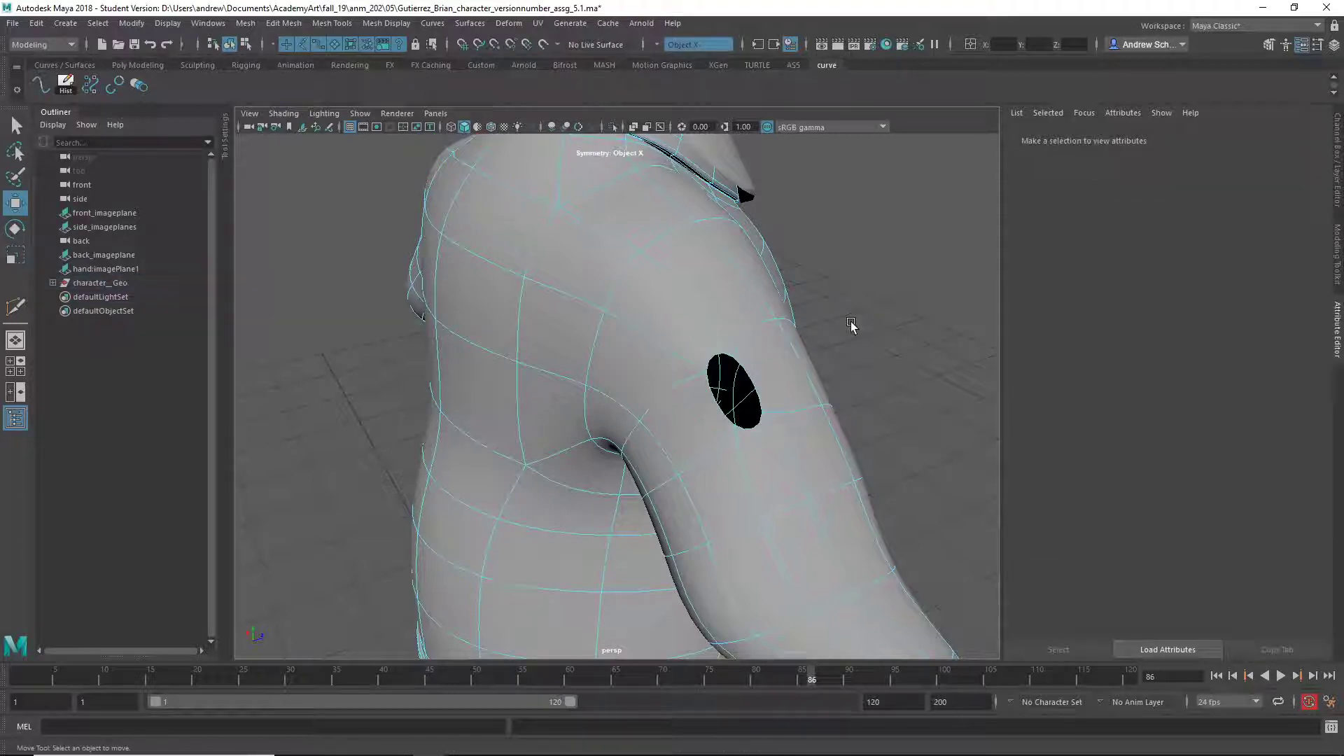
{"action": "key", "text": "1"}
{"action": "right_click_drag", "start_coordinate": [774, 353], "coordinate": [753, 373]}
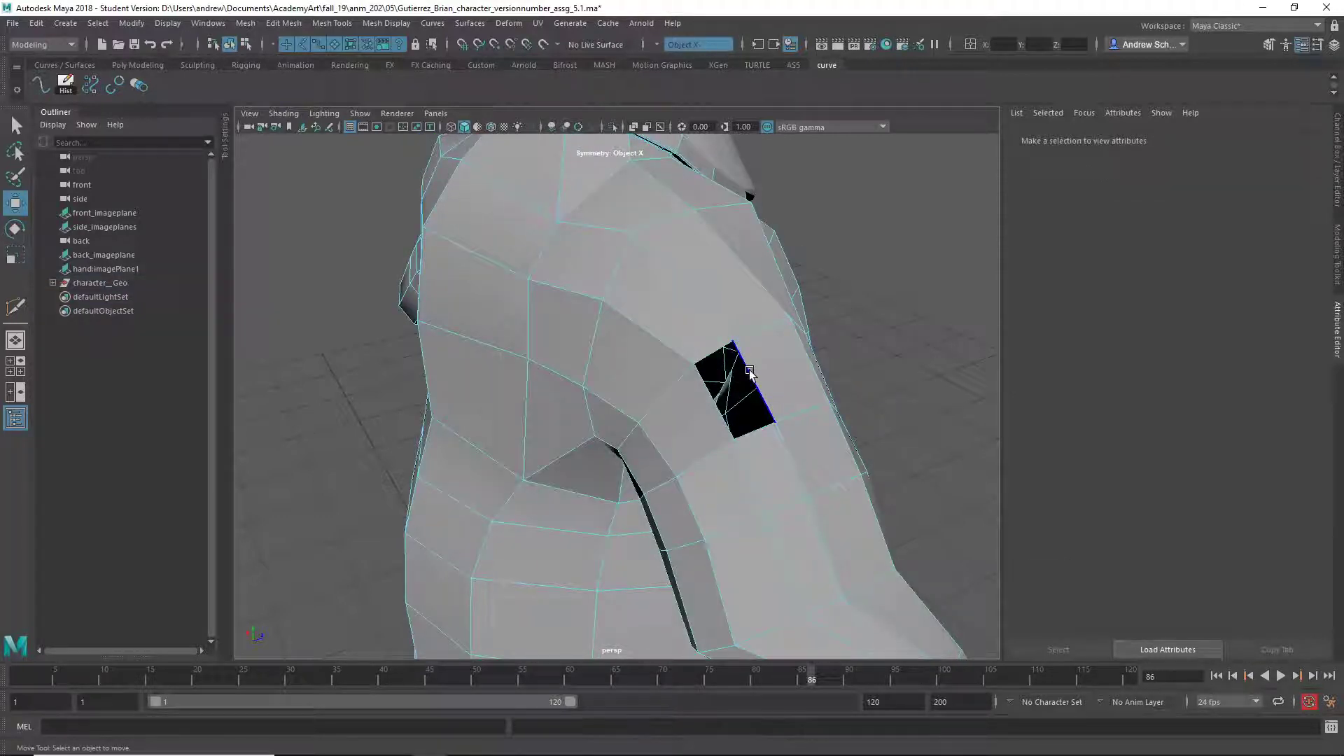
{"action": "left_click", "coordinate": [749, 372]}
{"action": "left_click_drag", "start_coordinate": [801, 419], "coordinate": [883, 366], "text": "alt"}
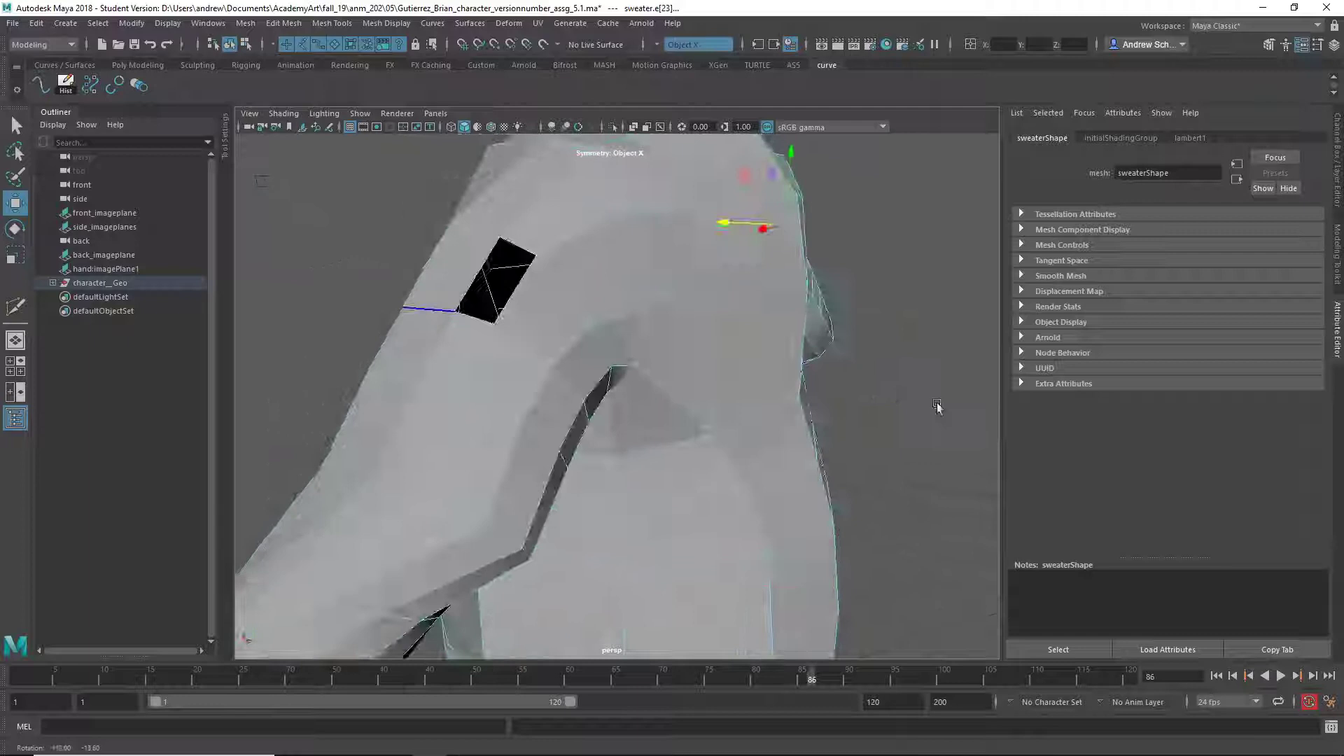
Fill the sleeve hole and return the sweater to smooth preview.
{"action": "right_click", "coordinate": [749, 324], "text": "shift"}
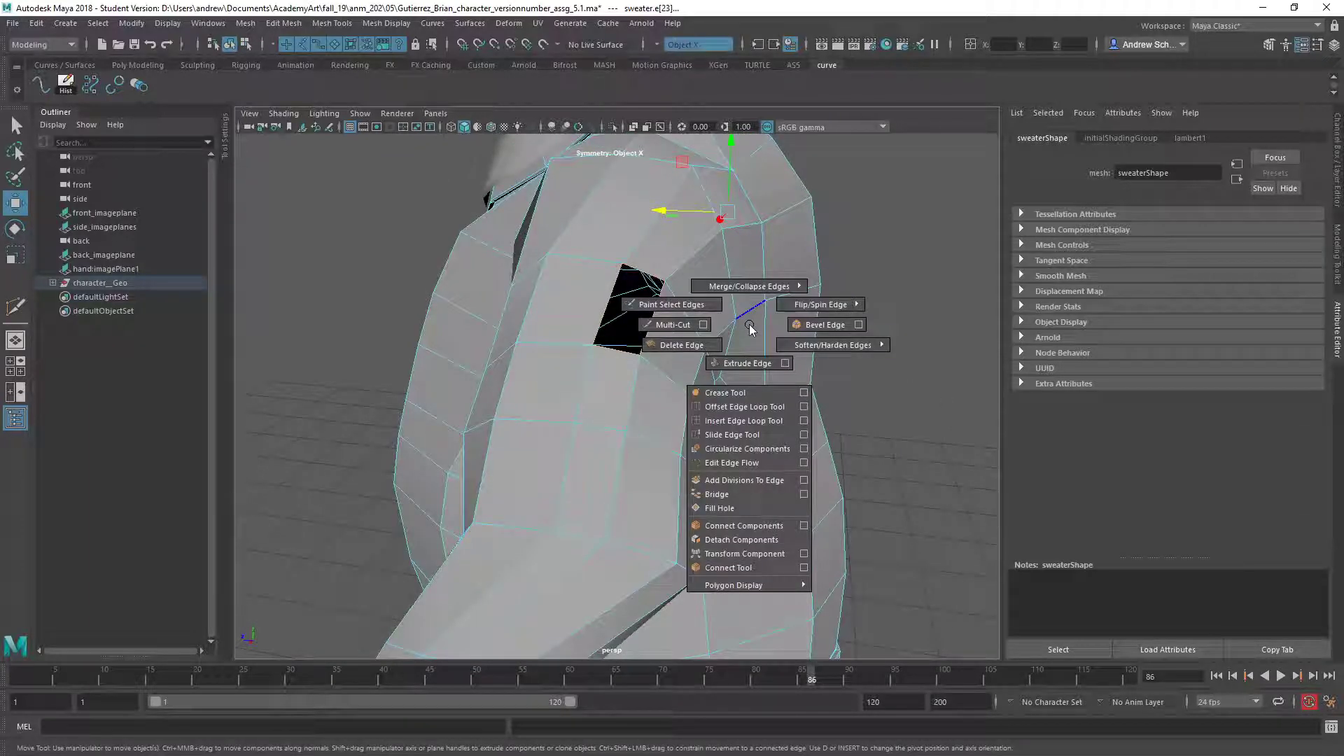
{"action": "right_click_drag", "start_coordinate": [748, 329], "coordinate": [720, 508], "text": "shift"}
{"action": "mouse_move", "coordinate": [826, 494]}
{"action": "left_mouse_down", "text": "alt"}
{"action": "mouse_move", "coordinate": [972, 468]}
{"action": "mouse_move", "coordinate": [919, 443]}
{"action": "left_mouse_up", "text": "alt"}
{"action": "key", "text": "3"}
{"action": "mouse_move", "coordinate": [786, 495]}
{"action": "left_mouse_down", "text": "alt"}
{"action": "mouse_move", "coordinate": [804, 459]}
{"action": "mouse_move", "coordinate": [570, 469]}
{"action": "left_mouse_up", "text": "alt"}
{"action": "key", "text": "q"}
Check the sweater's side silhouette and scale it in Z to about 0.81.
{"action": "right_click_drag", "start_coordinate": [621, 479], "coordinate": [683, 360]}
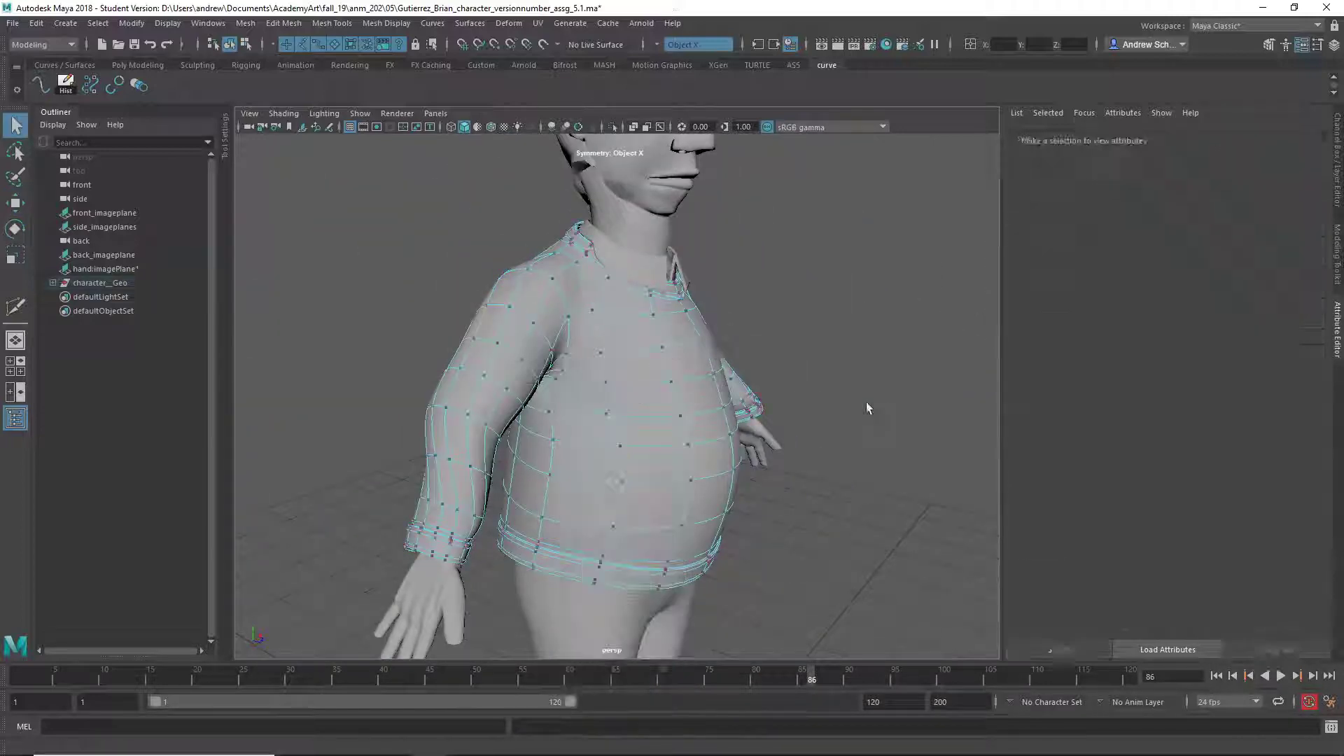
{"action": "right_click_drag", "start_coordinate": [714, 459], "coordinate": [782, 336]}
{"action": "left_click_drag", "start_coordinate": [781, 335], "coordinate": [691, 420], "text": "alt"}
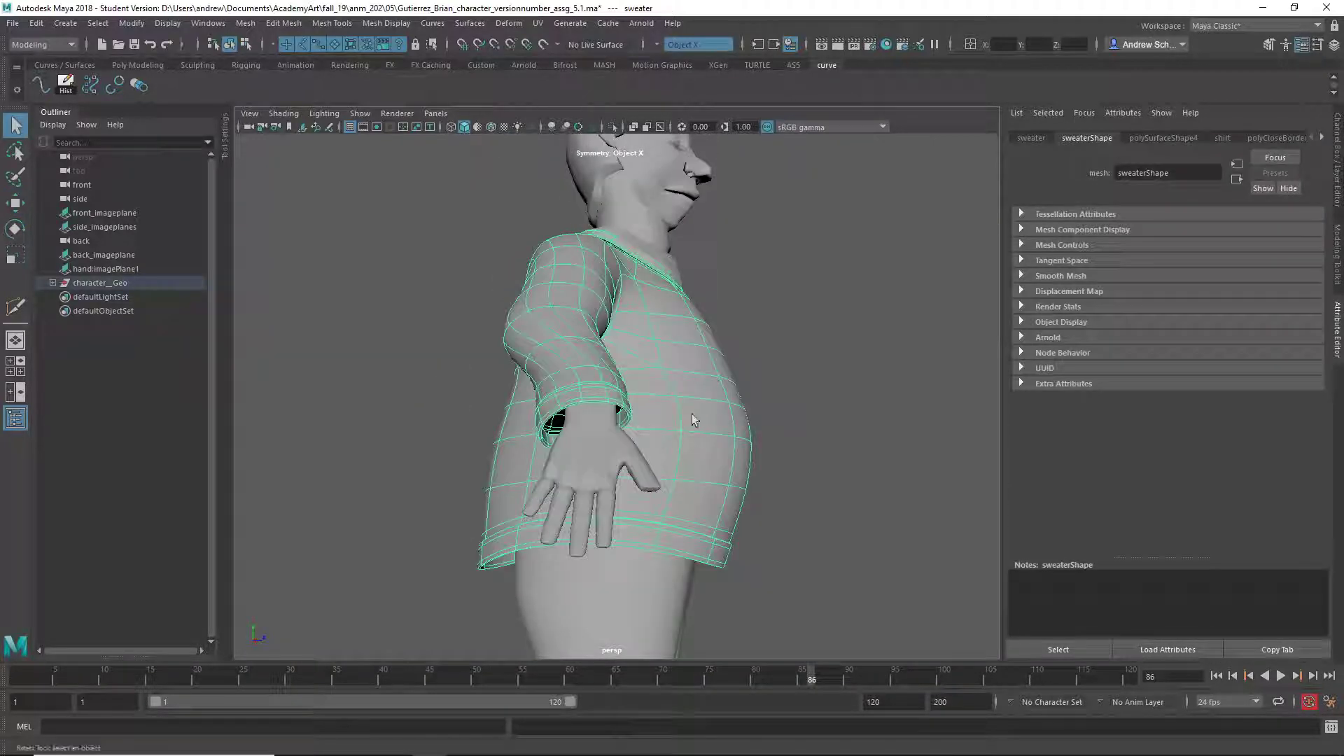
{"action": "left_click_drag", "start_coordinate": [780, 450], "coordinate": [733, 490], "text": "alt"}
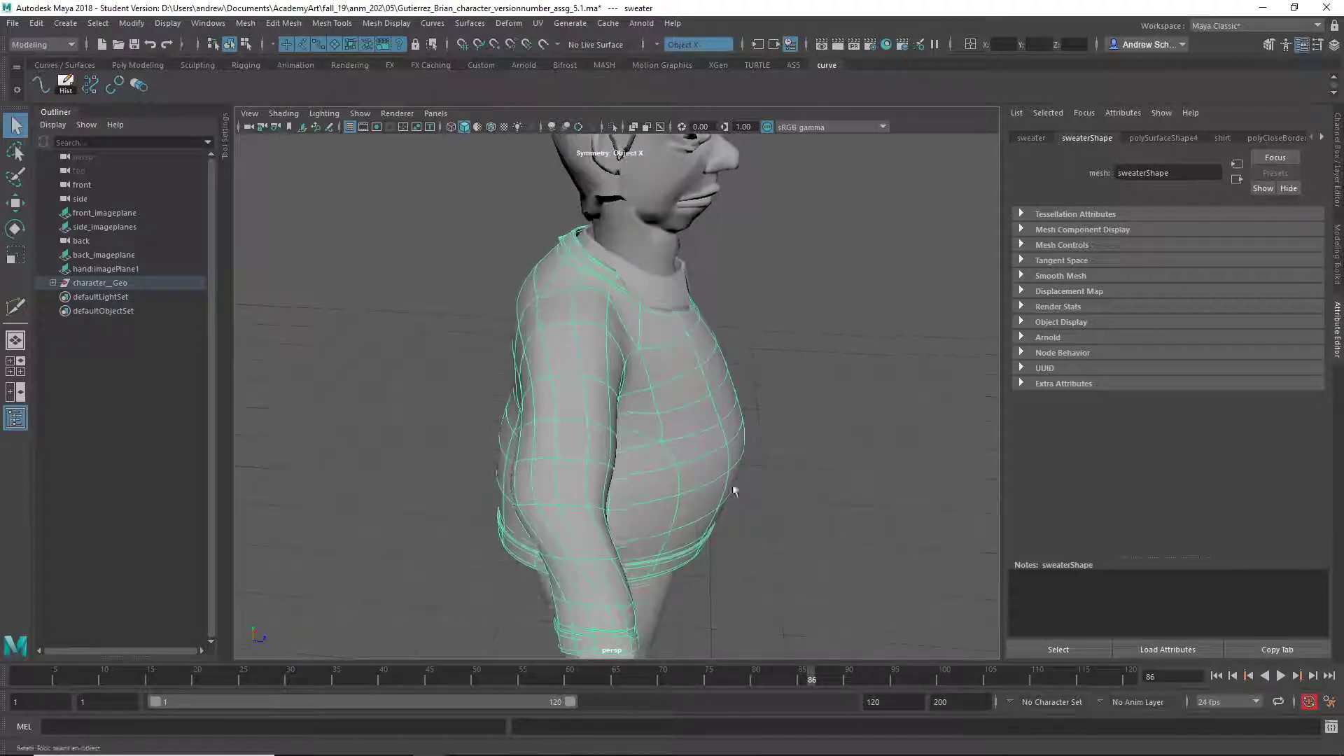
{"action": "mouse_move", "coordinate": [543, 370]}
{"action": "left_mouse_down", "text": "alt"}
{"action": "mouse_move", "coordinate": [729, 405]}
{"action": "mouse_move", "coordinate": [621, 382]}
{"action": "mouse_move", "coordinate": [663, 385]}
{"action": "mouse_move", "coordinate": [654, 372]}
{"action": "mouse_move", "coordinate": [644, 391]}
{"action": "mouse_move", "coordinate": [666, 396]}
{"action": "left_mouse_up", "text": "alt"}
{"action": "key", "text": "r"}
Shift the sweater along Z to fit the body, checking the Channel Box values.
{"action": "left_click", "coordinate": [1338, 171]}
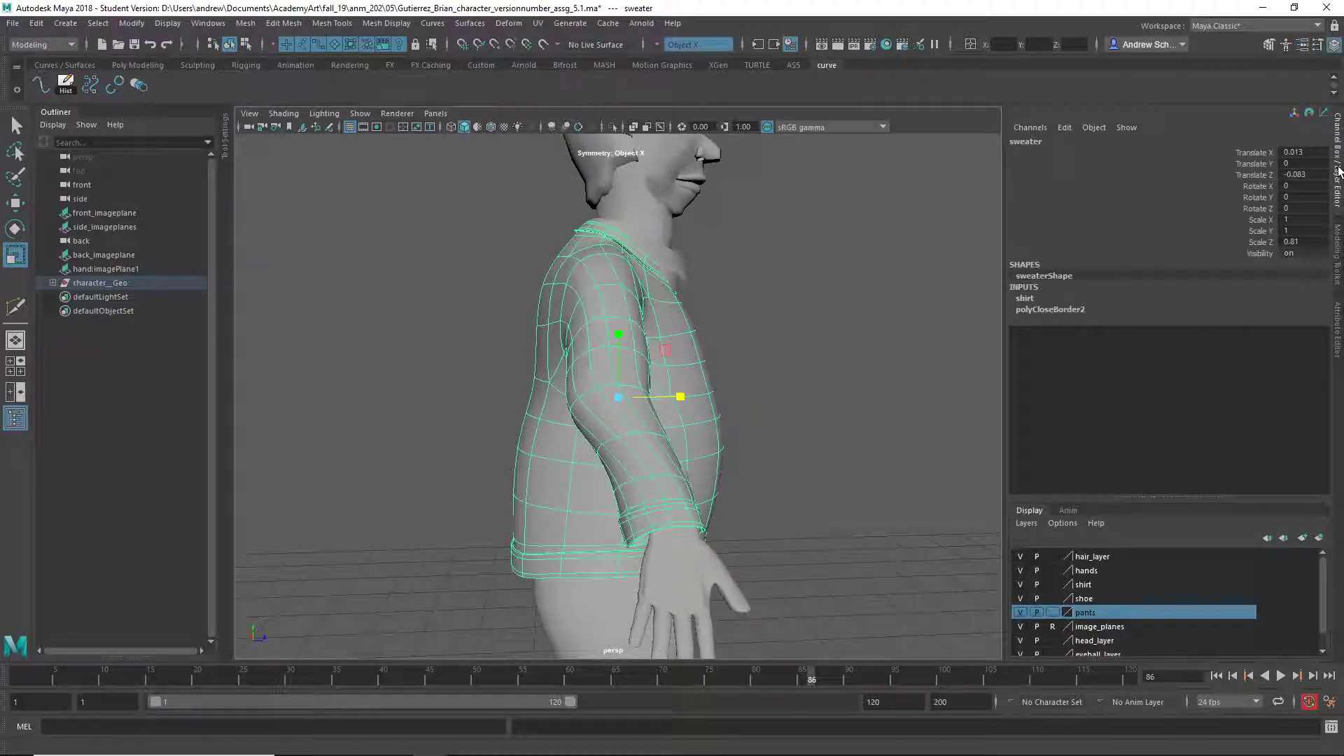
{"action": "mouse_move", "coordinate": [756, 445]}
{"action": "left_mouse_down", "text": "alt"}
{"action": "mouse_move", "coordinate": [679, 438]}
{"action": "mouse_move", "coordinate": [664, 493]}
{"action": "left_mouse_up", "text": "alt"}
{"action": "key", "text": "e"}
{"action": "key", "text": "w"}
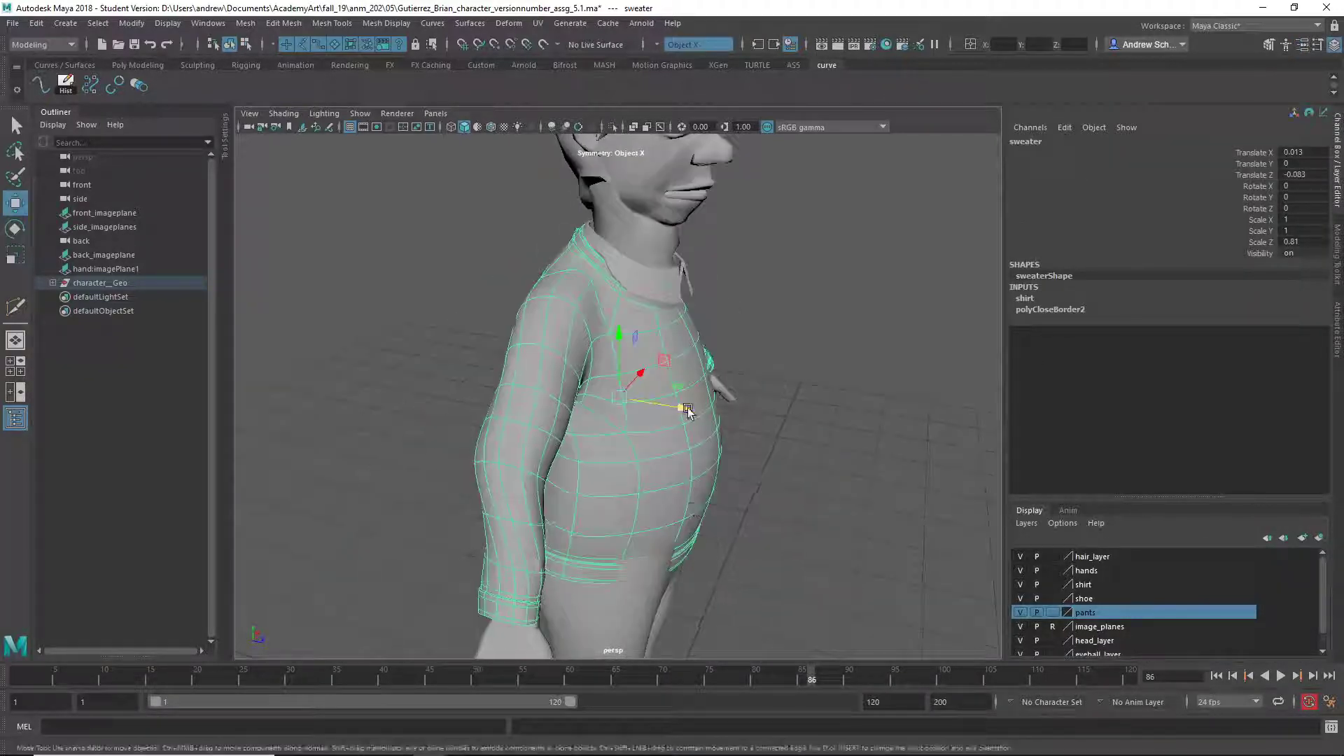
{"action": "left_click_drag", "start_coordinate": [690, 411], "coordinate": [692, 410]}
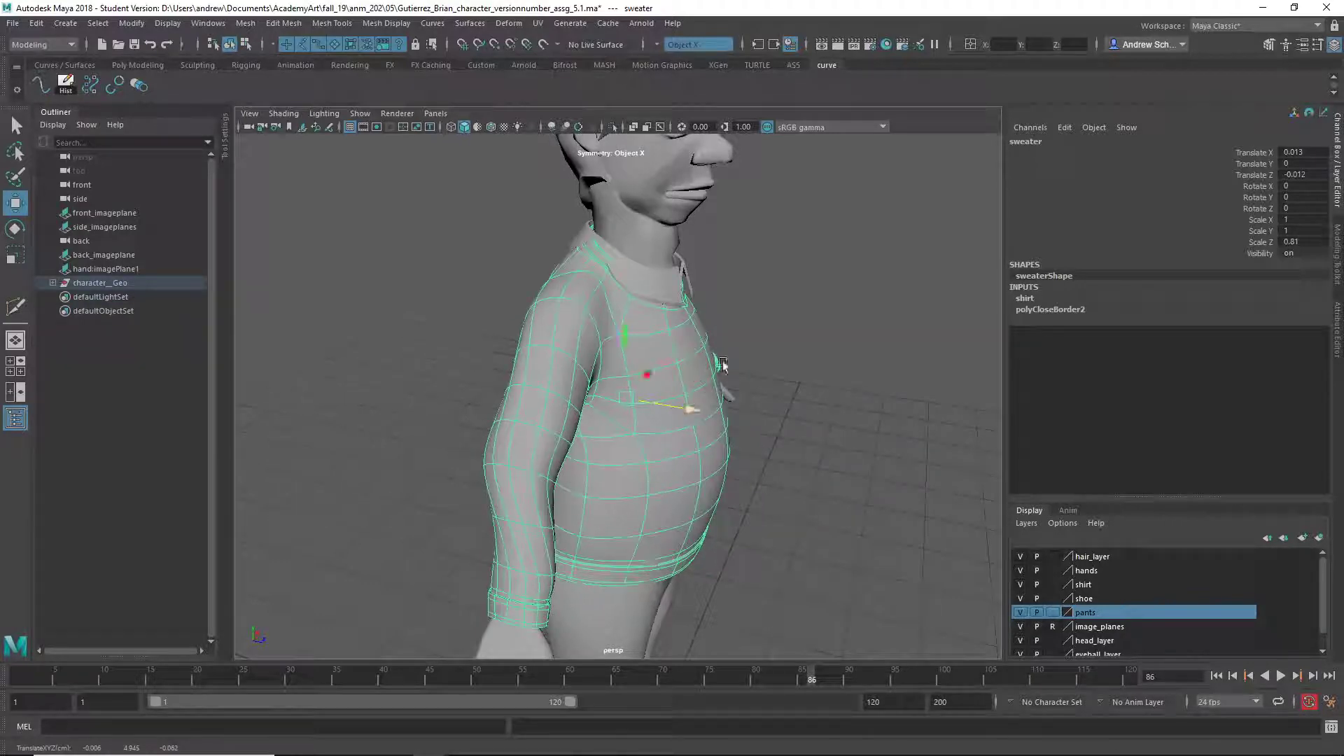
{"action": "mouse_move", "coordinate": [722, 365]}
{"action": "left_mouse_down", "text": "alt"}
{"action": "mouse_move", "coordinate": [826, 357]}
{"action": "mouse_move", "coordinate": [736, 355]}
{"action": "left_mouse_up", "text": "alt"}
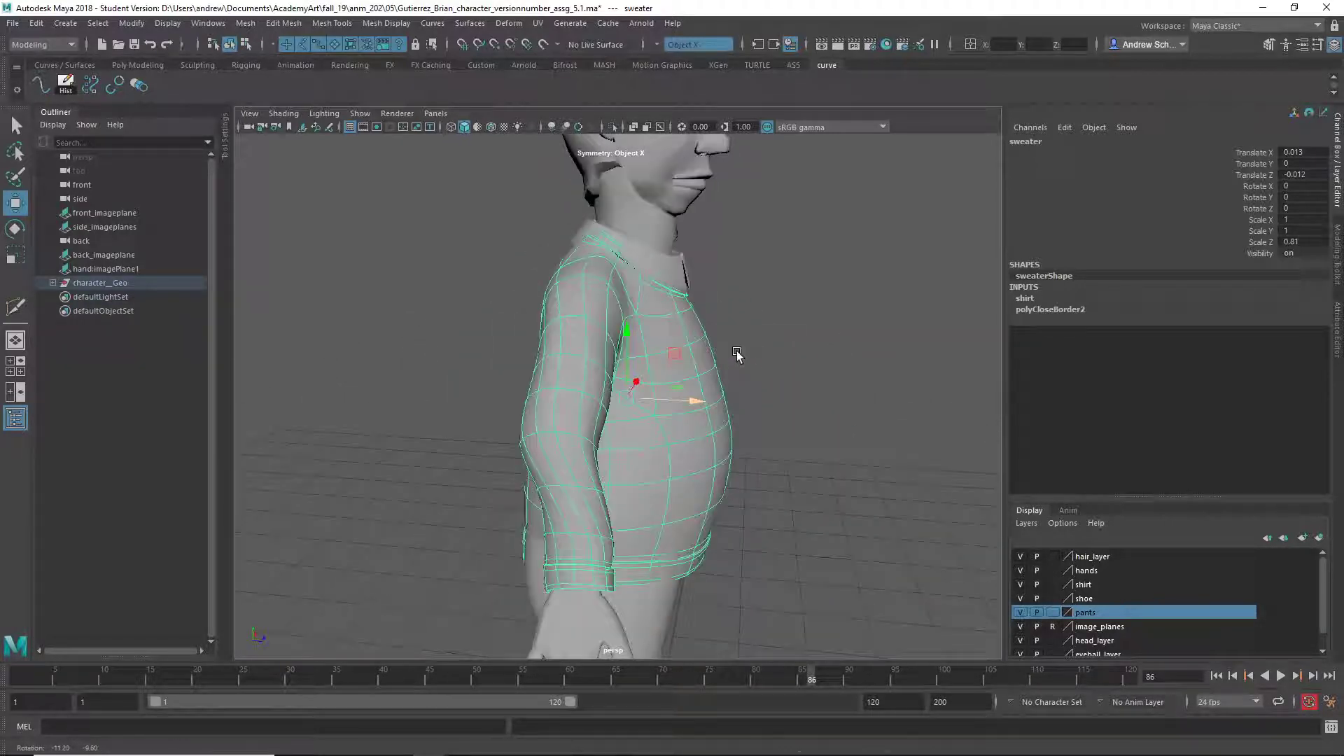
{"action": "left_click", "coordinate": [685, 277]}
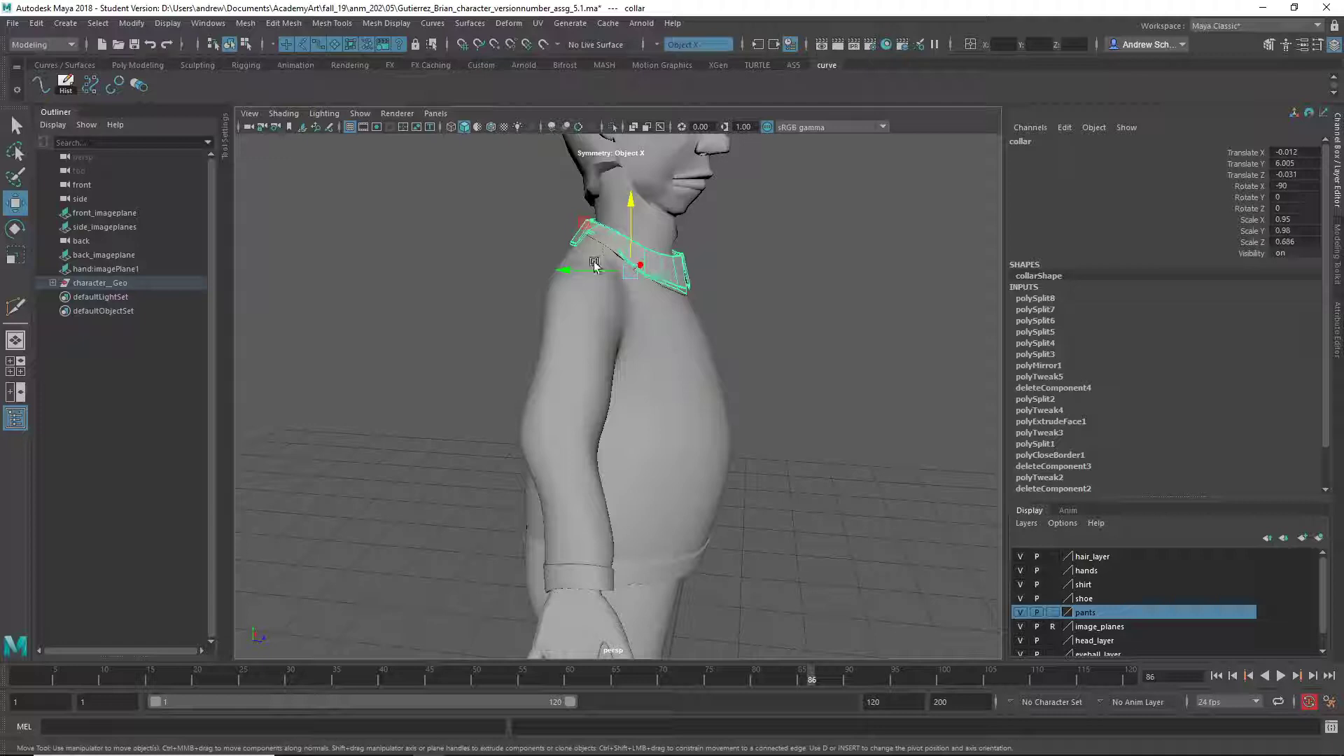
Nudge the collar in depth, then select edges at the back of the pants waist.
{"action": "left_click_drag", "start_coordinate": [595, 264], "coordinate": [586, 270]}
{"action": "left_click", "coordinate": [634, 568]}
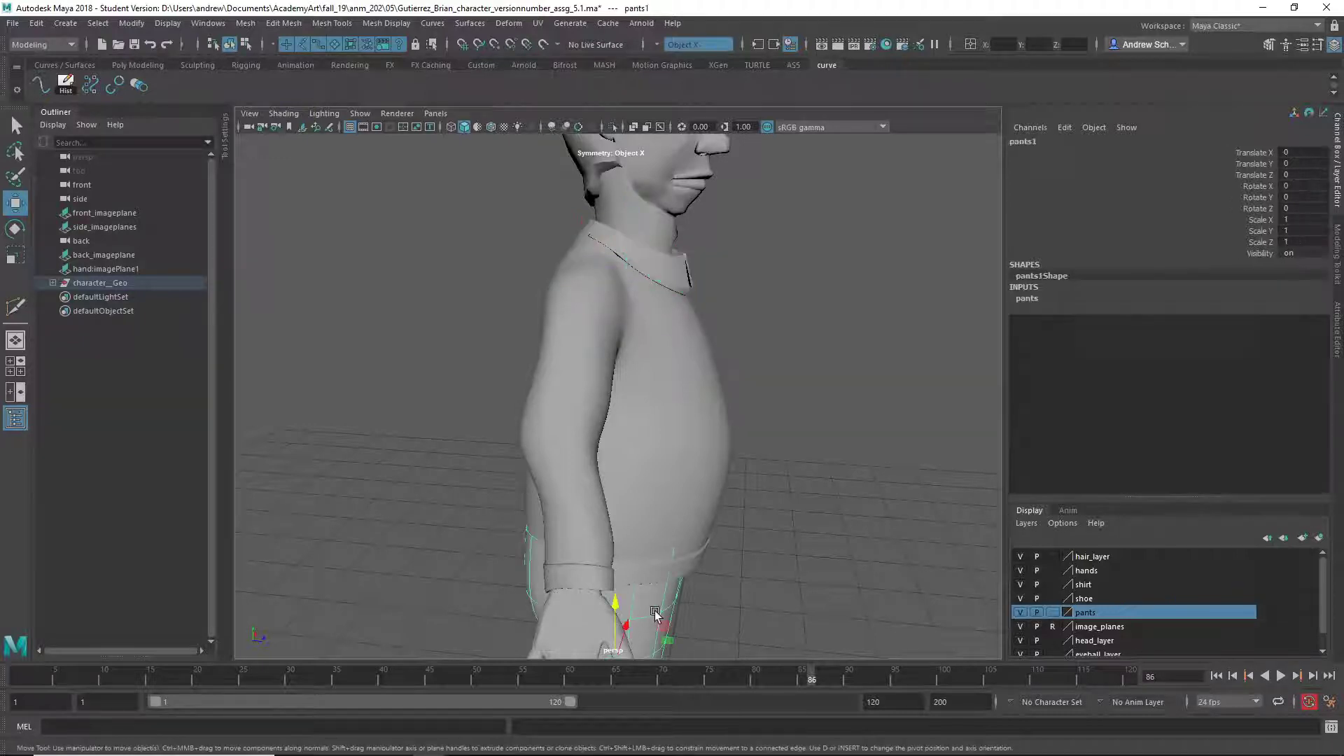
{"action": "mouse_move", "coordinate": [635, 568]}
{"action": "left_mouse_down", "text": "alt"}
{"action": "mouse_move", "coordinate": [747, 545]}
{"action": "mouse_move", "coordinate": [693, 583]}
{"action": "left_mouse_up", "text": "alt"}
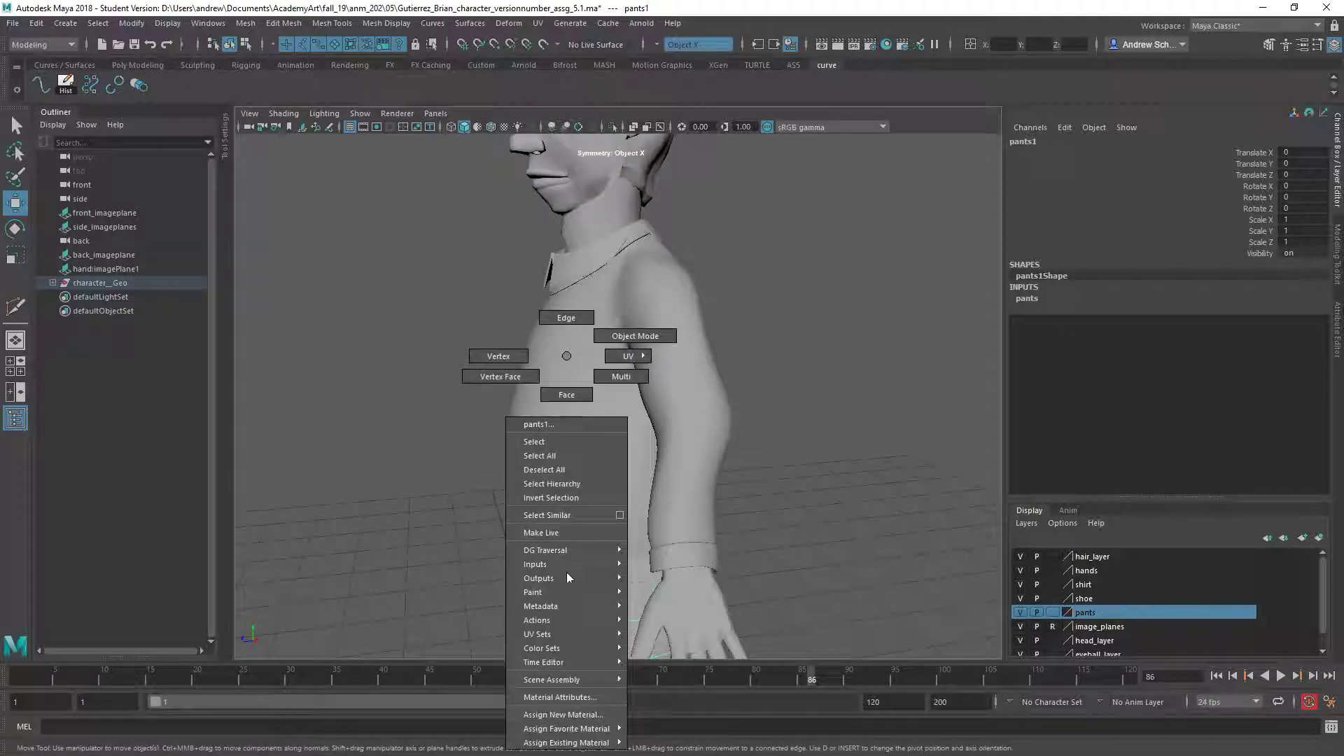
{"action": "right_click_drag", "start_coordinate": [568, 357], "coordinate": [567, 394]}
{"action": "left_click", "coordinate": [583, 547]}
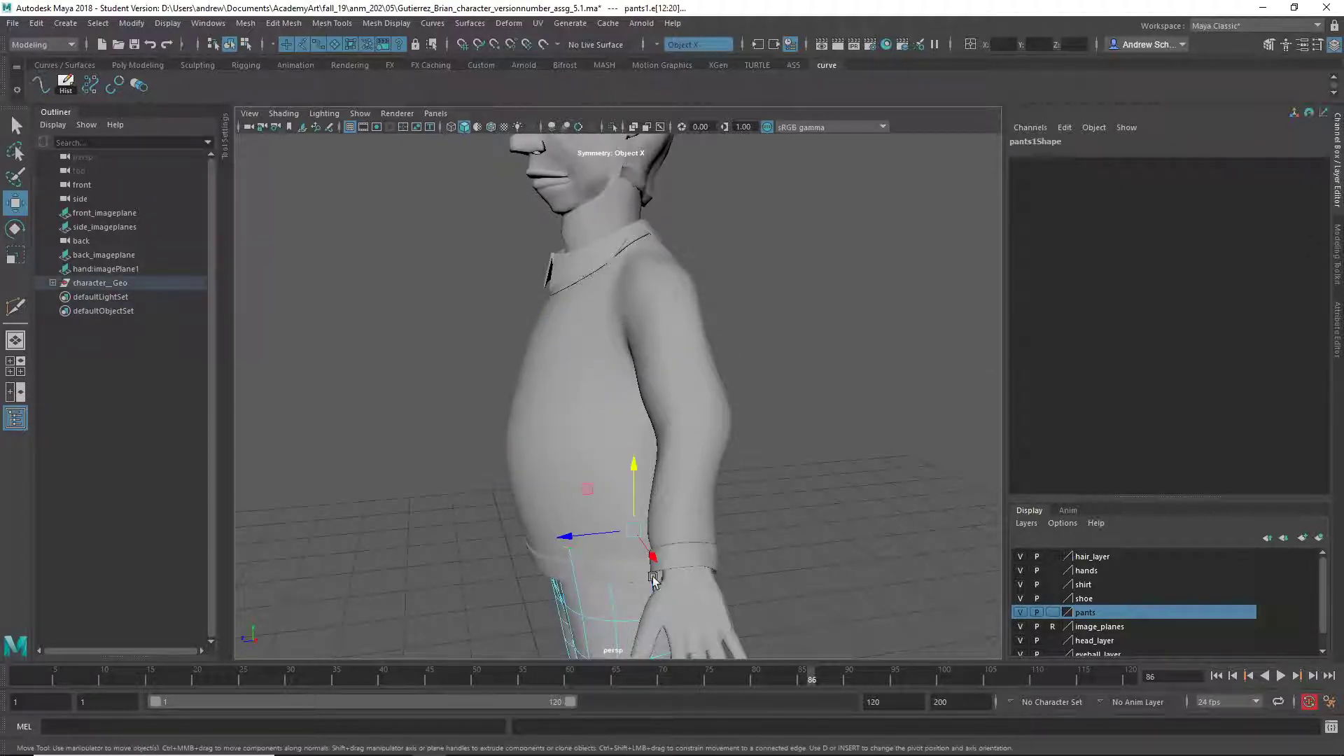
Extrude and widen the back pants edges with Scale, adding the neighbouring edge.
{"action": "key", "text": "r"}
{"action": "left_click_drag", "start_coordinate": [634, 534], "coordinate": [630, 530]}
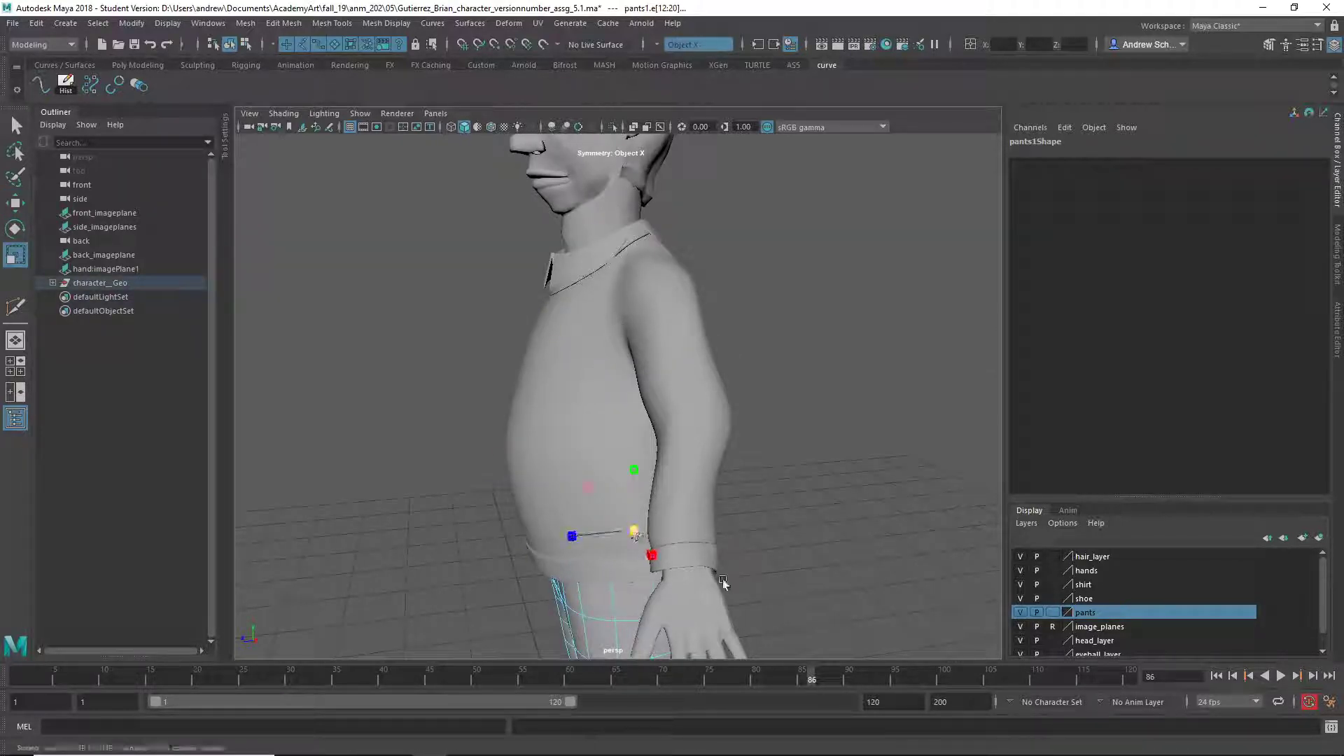
{"action": "left_click_drag", "start_coordinate": [722, 579], "coordinate": [551, 553], "text": "alt"}
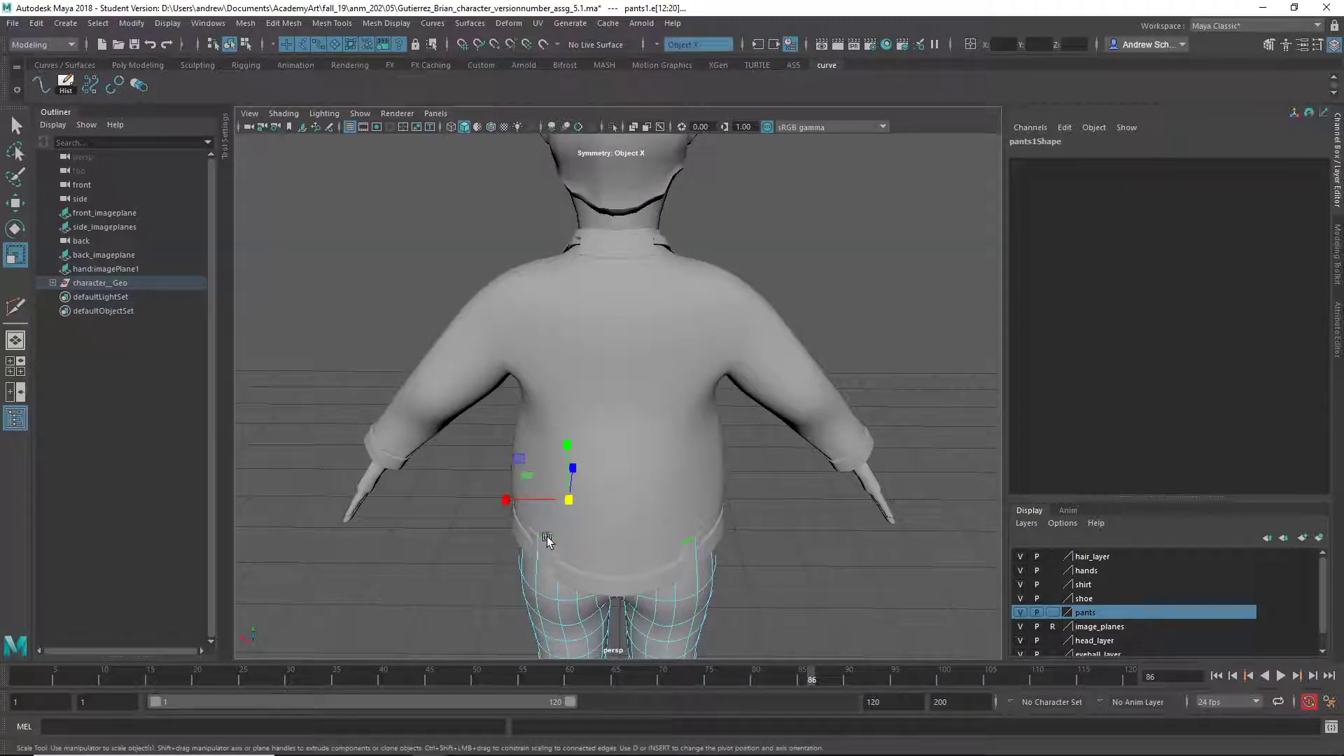
{"action": "left_click_drag", "start_coordinate": [700, 540], "coordinate": [698, 534], "text": "shift"}
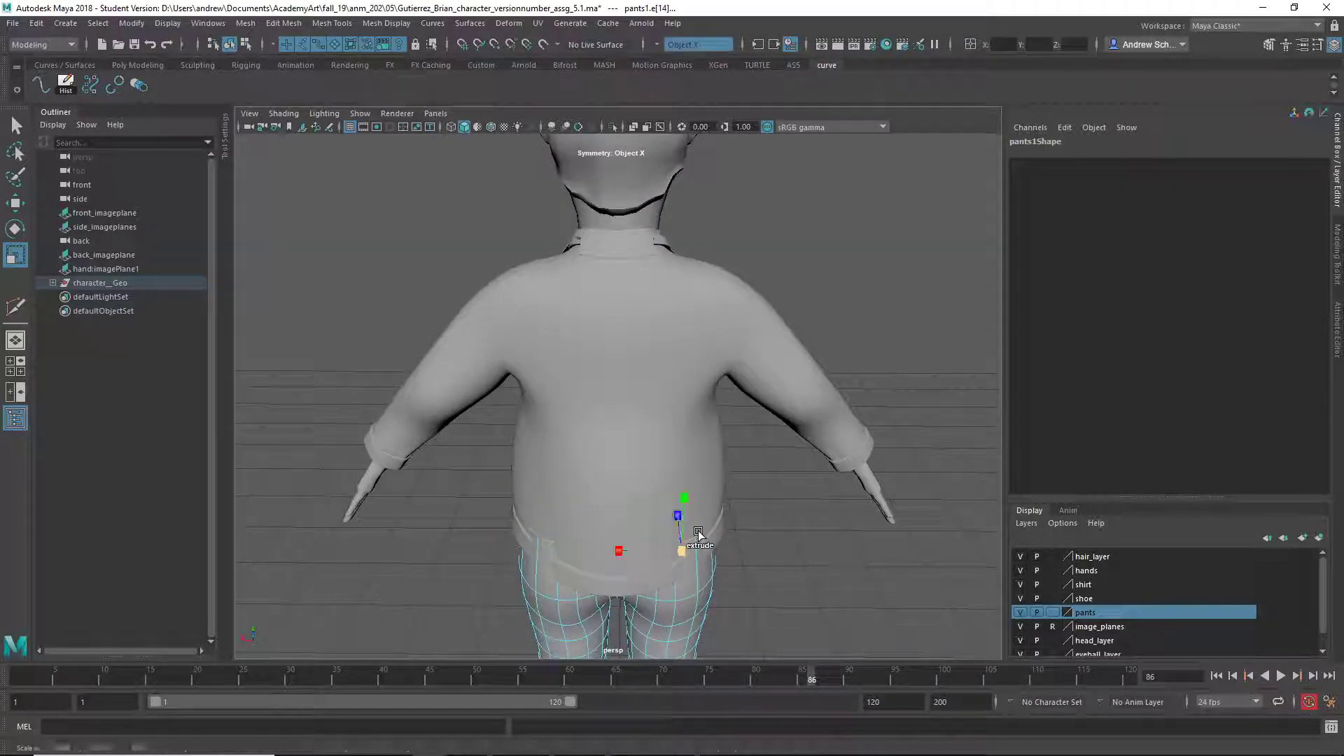
{"action": "left_click", "coordinate": [546, 538], "text": "shift"}
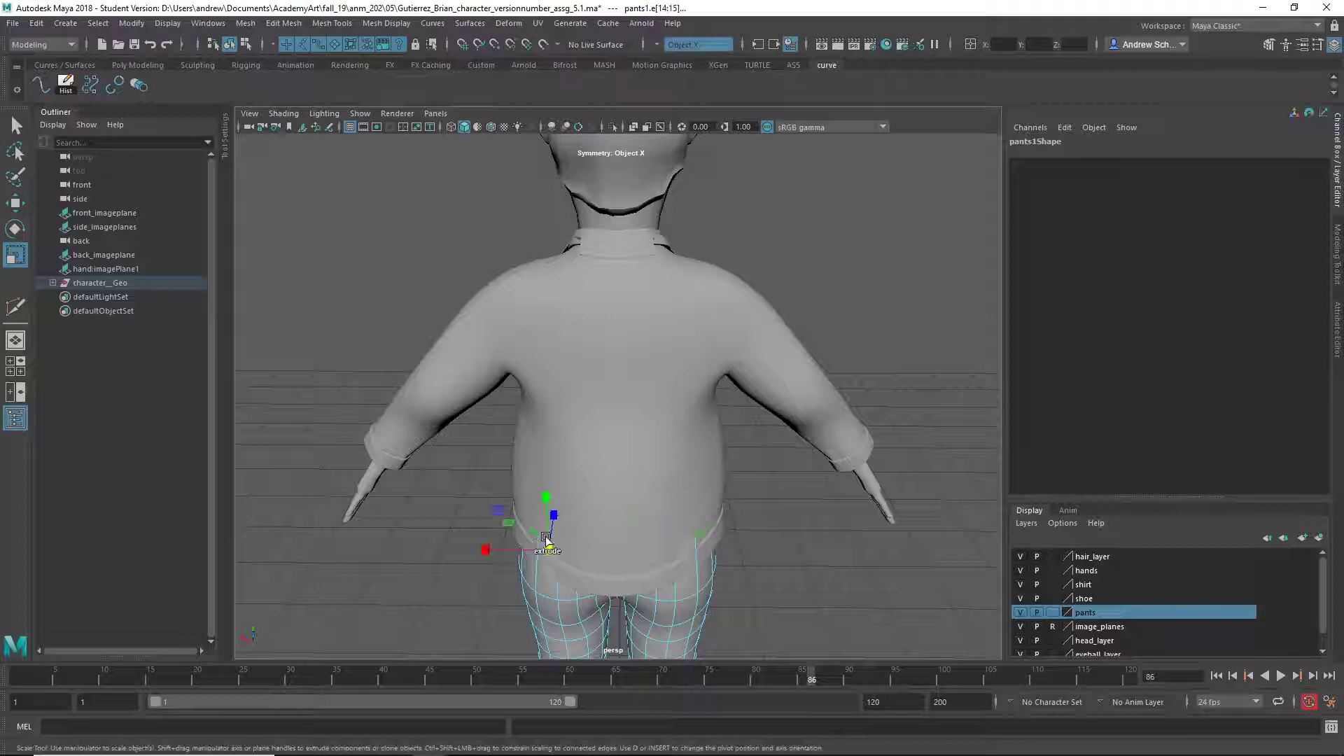
Raise the pants edges up under the sweater hem, then select the head mesh.
{"action": "key", "text": "w"}
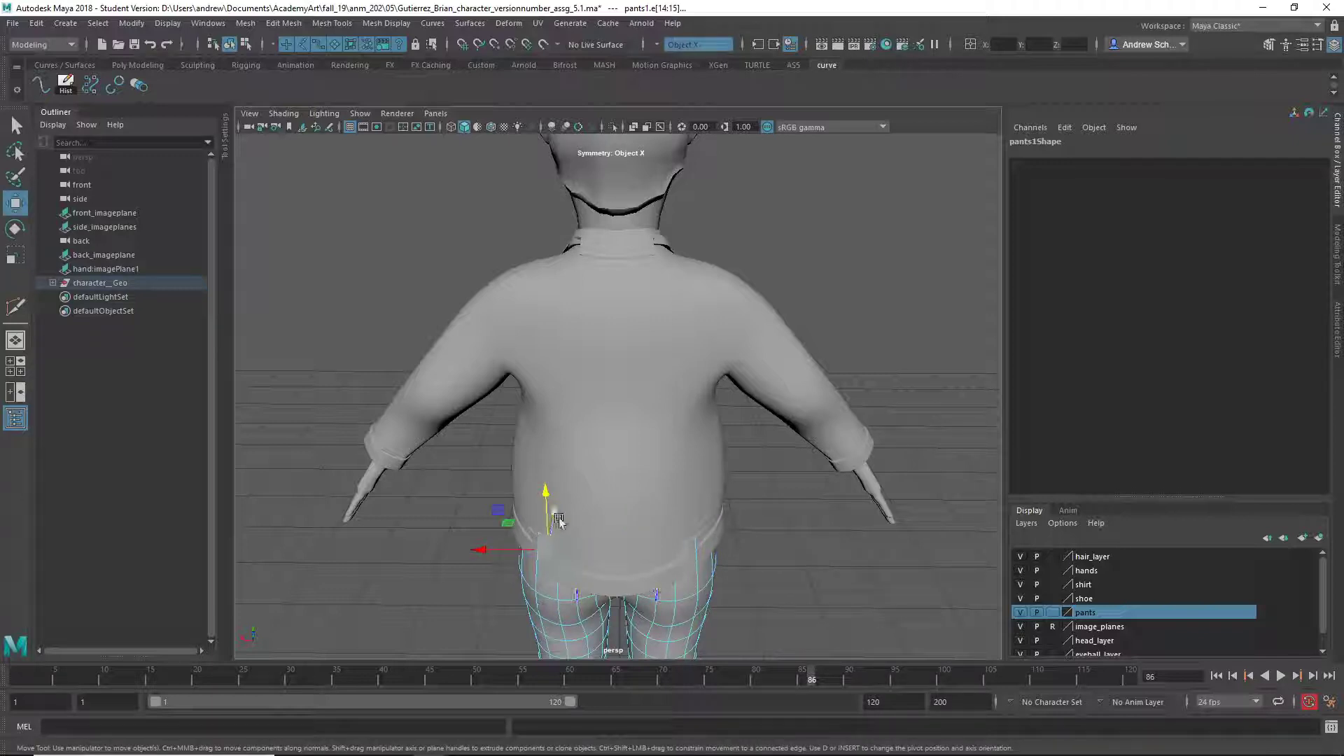
{"action": "left_click_drag", "start_coordinate": [557, 522], "coordinate": [556, 515]}
{"action": "left_click", "coordinate": [772, 583]}
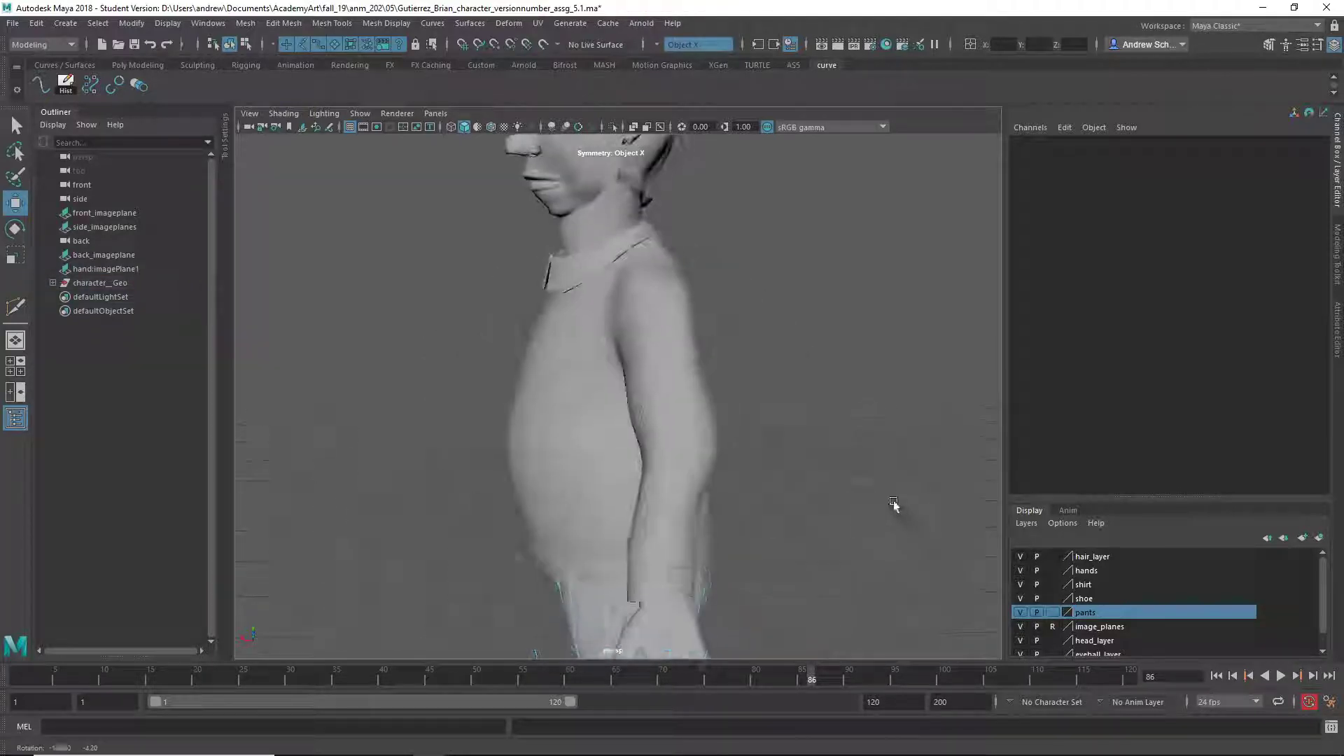
{"action": "mouse_move", "coordinate": [772, 582]}
{"action": "left_mouse_down", "text": "alt"}
{"action": "mouse_move", "coordinate": [782, 269]}
{"action": "mouse_move", "coordinate": [686, 455]}
{"action": "left_mouse_up", "text": "alt"}
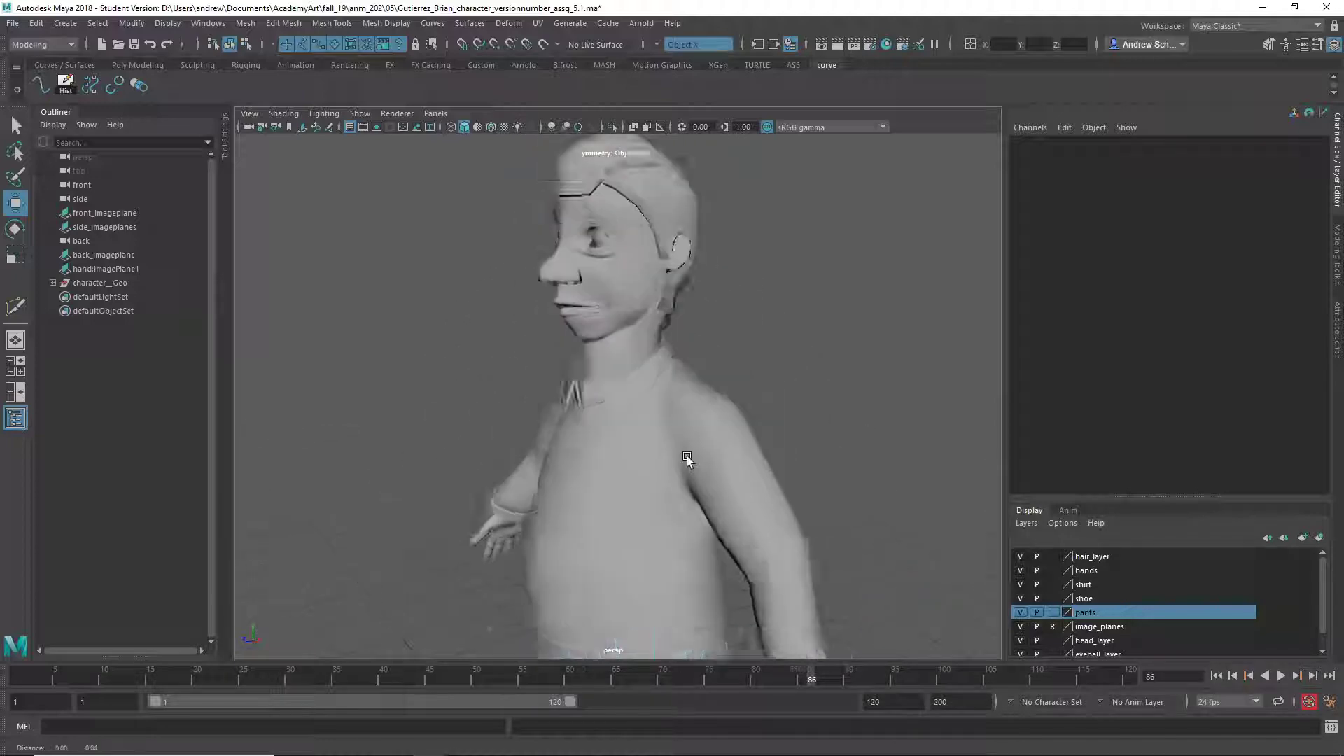
{"action": "right_click_drag", "start_coordinate": [687, 456], "coordinate": [817, 471], "text": "alt"}
{"action": "scroll", "coordinate": [596, 424], "scroll_direction": "up", "scroll_amount": 3}
{"action": "left_click", "coordinate": [596, 425]}
{"action": "mouse_move", "coordinate": [596, 424]}
{"action": "left_mouse_down", "text": "alt"}
{"action": "mouse_move", "coordinate": [731, 455]}
{"action": "mouse_move", "coordinate": [653, 450]}
{"action": "mouse_move", "coordinate": [674, 435]}
{"action": "left_mouse_up", "text": "alt"}
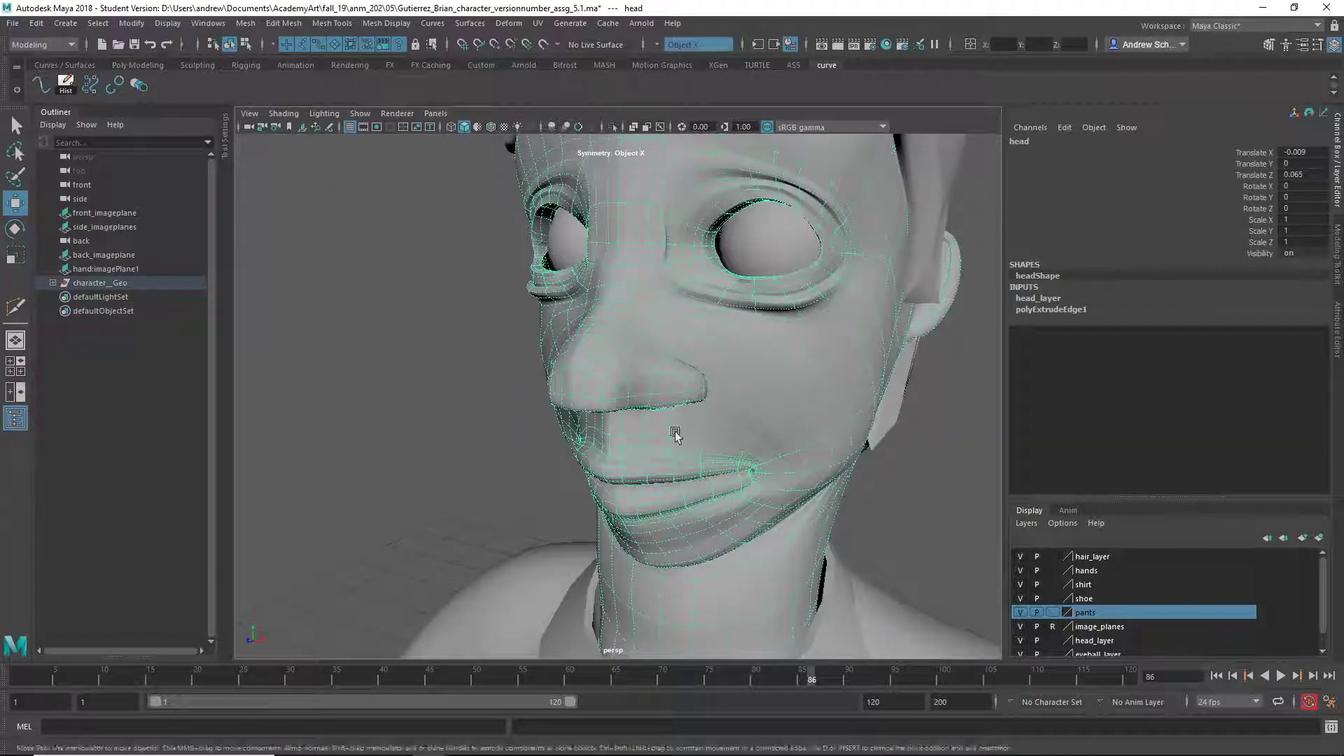
Select the right eyeball and center its pivot with Modify > Center Pivot.
{"action": "mouse_move", "coordinate": [744, 297]}
{"action": "left_mouse_down", "text": "alt"}
{"action": "mouse_move", "coordinate": [719, 303]}
{"action": "mouse_move", "coordinate": [768, 300]}
{"action": "mouse_move", "coordinate": [741, 315]}
{"action": "mouse_move", "coordinate": [708, 301]}
{"action": "left_mouse_up", "text": "alt"}
{"action": "left_click", "coordinate": [667, 262]}
{"action": "mouse_move", "coordinate": [667, 261]}
{"action": "left_mouse_down", "text": "alt"}
{"action": "mouse_move", "coordinate": [741, 339]}
{"action": "mouse_move", "coordinate": [668, 346]}
{"action": "left_mouse_up", "text": "alt"}
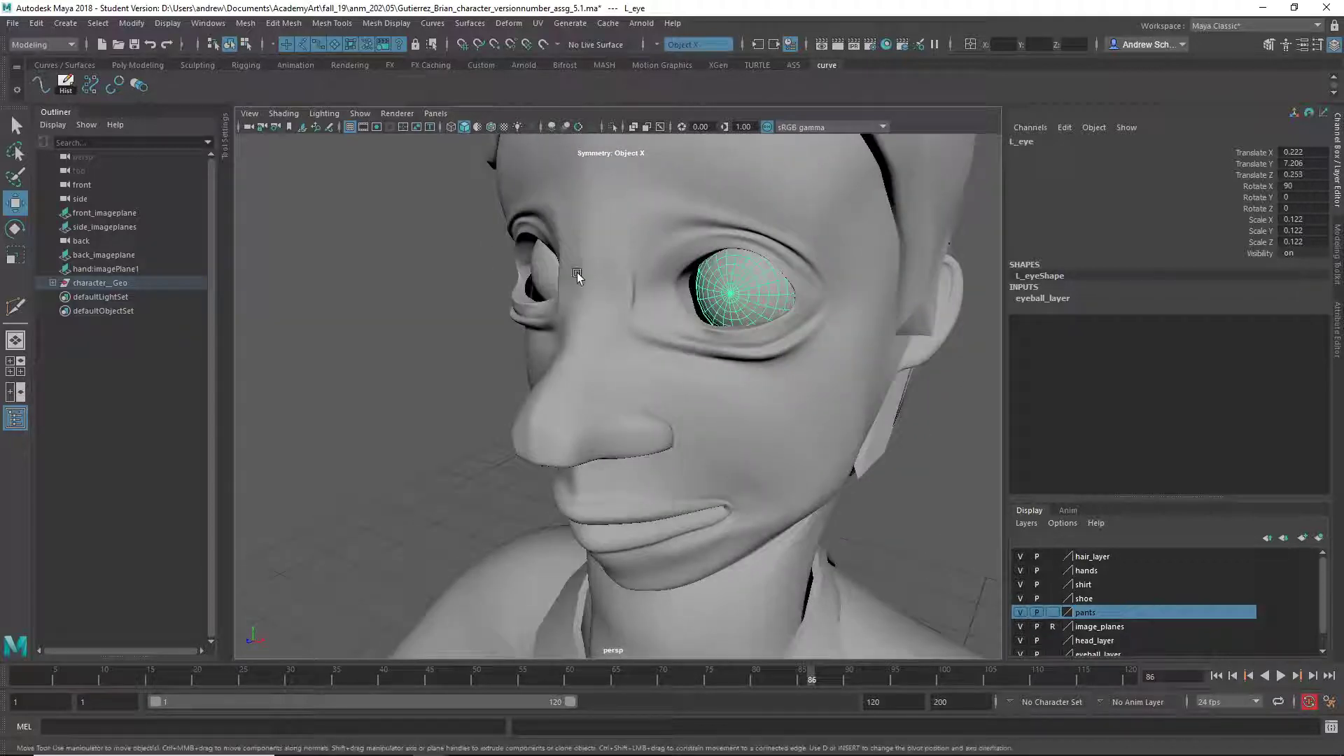
{"action": "left_click", "coordinate": [568, 297]}
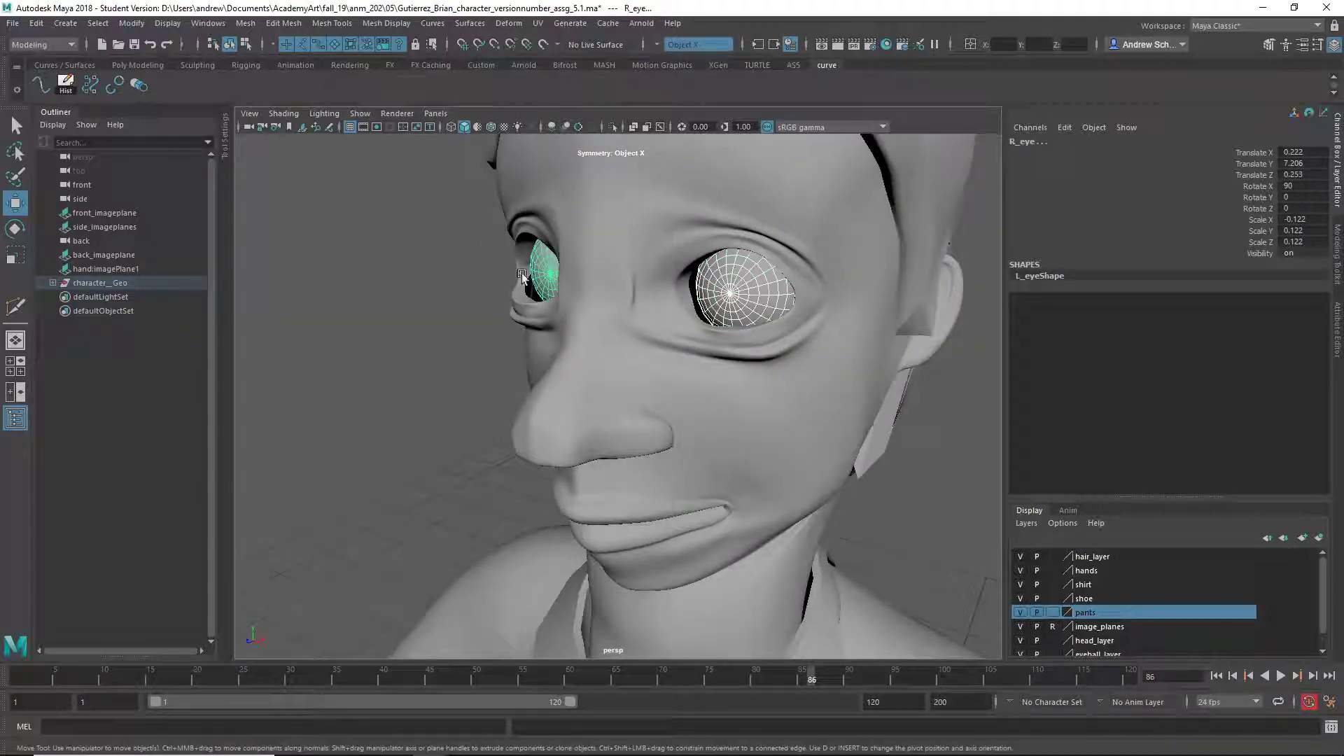
{"action": "left_click", "coordinate": [98, 23]}
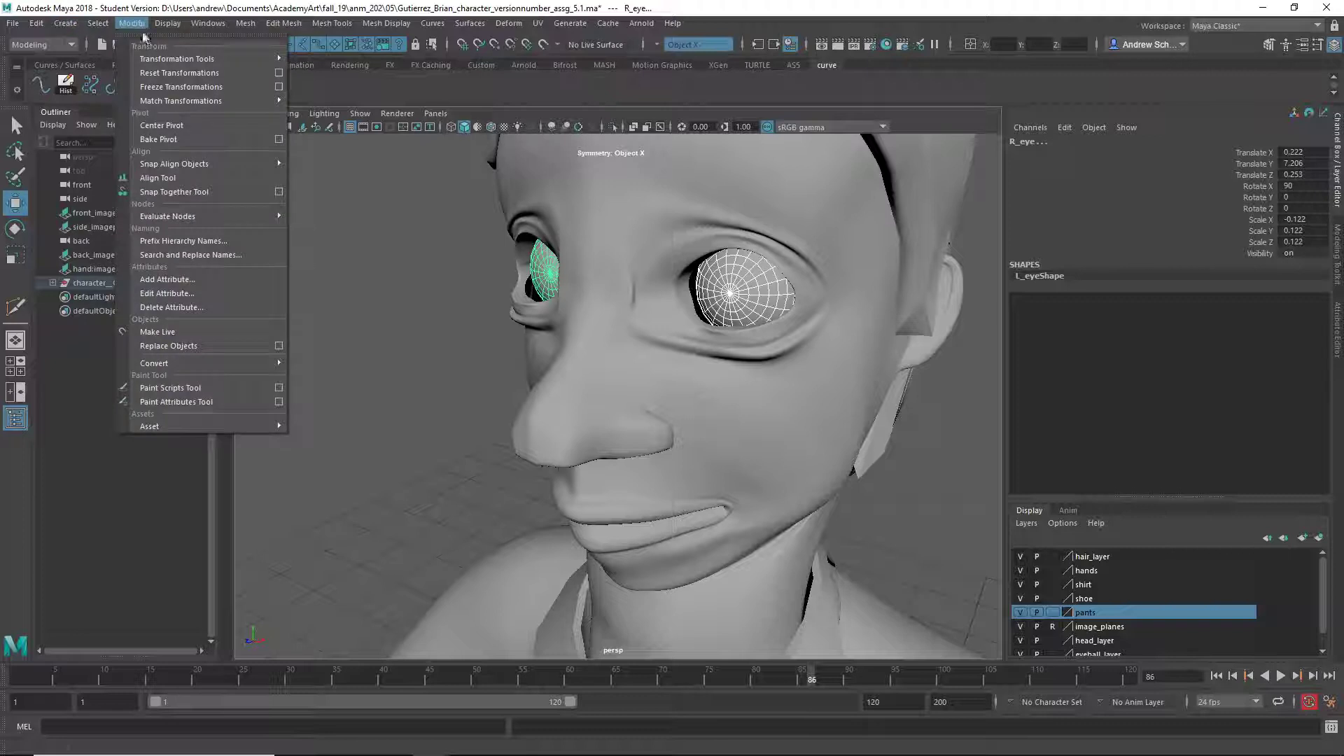
{"action": "left_click", "coordinate": [169, 125]}
Push the right eyeball forward along Z, then reselect the head mesh.
{"action": "mouse_move", "coordinate": [500, 275]}
{"action": "left_mouse_down", "text": "alt"}
{"action": "mouse_move", "coordinate": [567, 327]}
{"action": "mouse_move", "coordinate": [566, 396]}
{"action": "mouse_move", "coordinate": [681, 408]}
{"action": "mouse_move", "coordinate": [695, 382]}
{"action": "mouse_move", "coordinate": [674, 381]}
{"action": "left_mouse_up", "text": "alt"}
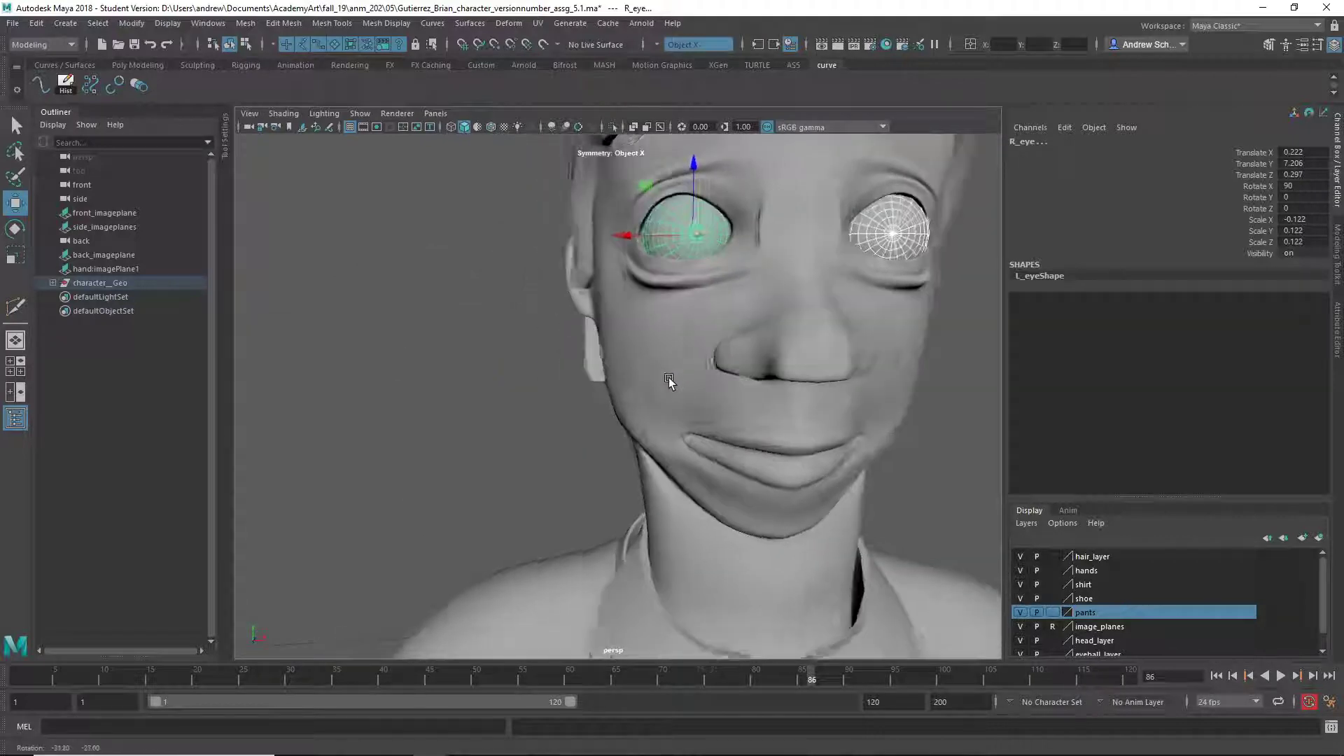
{"action": "left_click", "coordinate": [449, 459]}
{"action": "left_click_drag", "start_coordinate": [450, 459], "coordinate": [499, 472], "text": "alt"}
{"action": "left_click", "coordinate": [738, 304]}
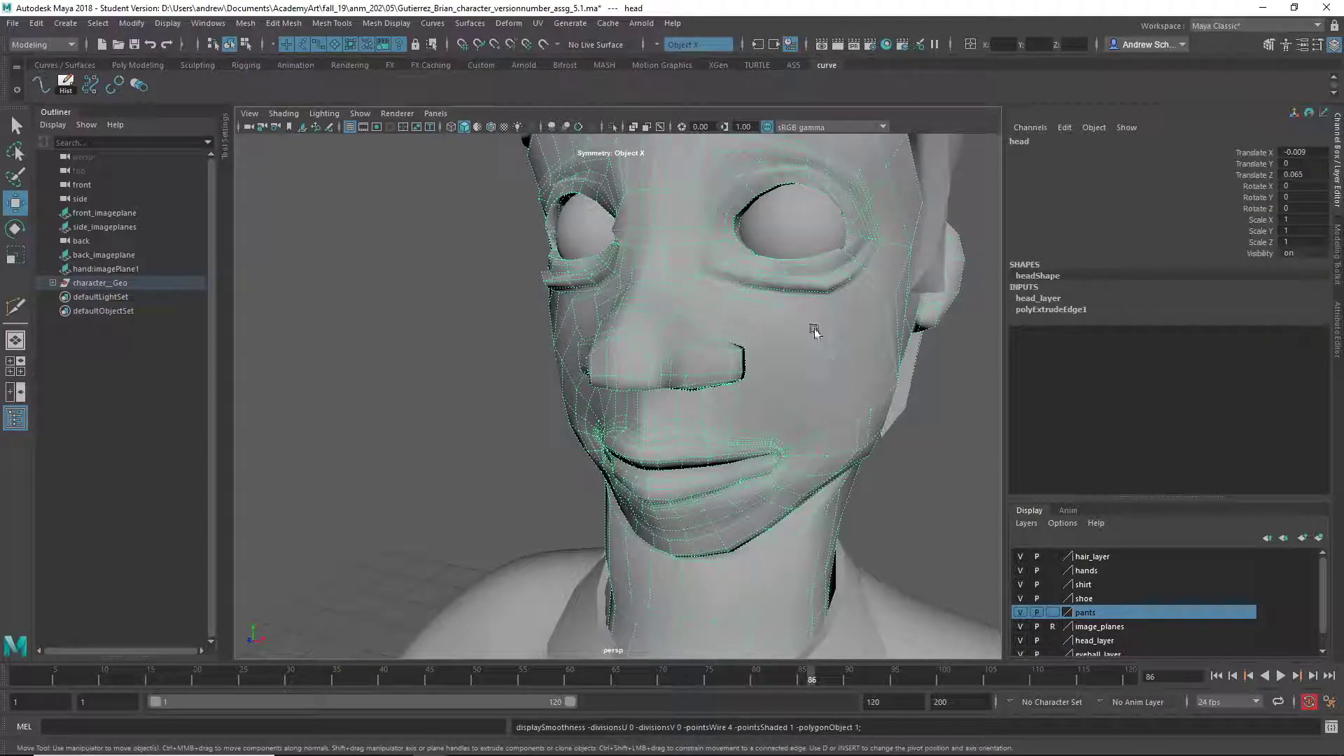
{"action": "mouse_move", "coordinate": [799, 320]}
{"action": "left_mouse_down", "text": "alt"}
{"action": "mouse_move", "coordinate": [811, 320]}
{"action": "mouse_move", "coordinate": [567, 310]}
{"action": "left_mouse_up", "text": "alt"}
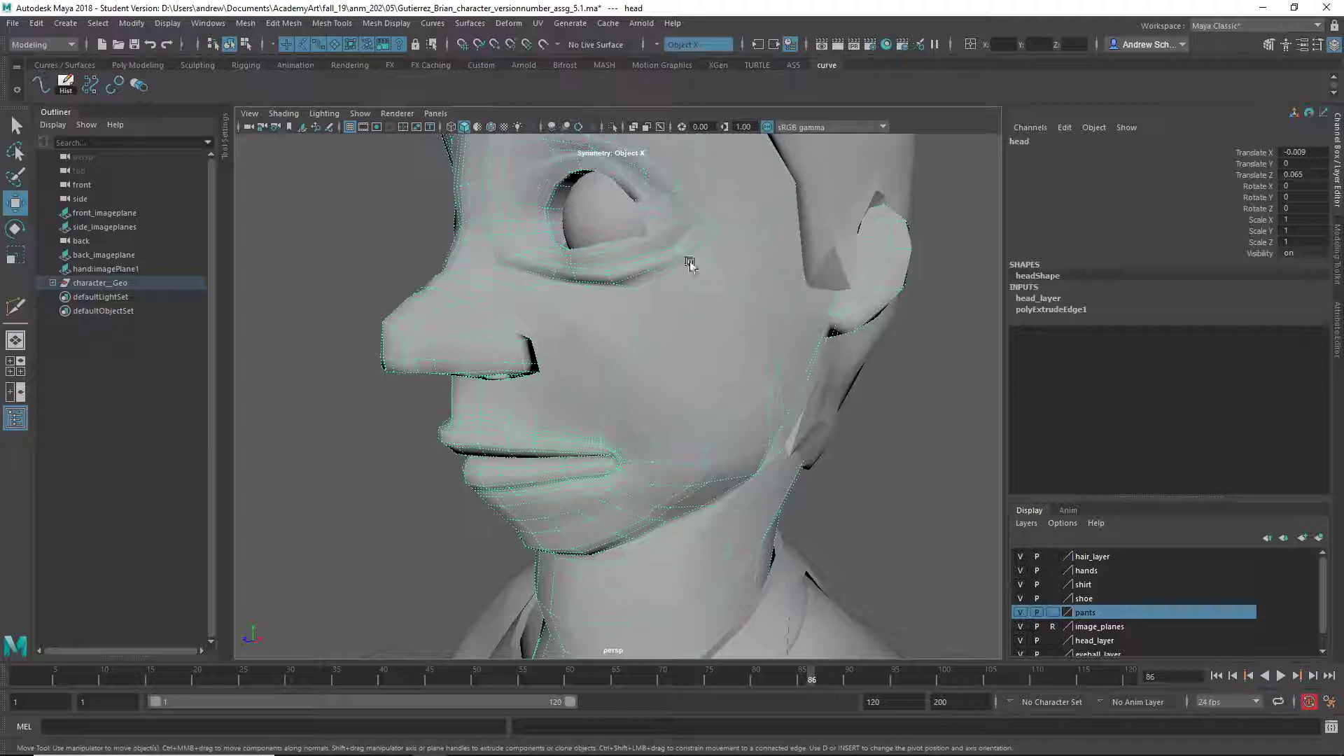
{"action": "mouse_move", "coordinate": [690, 261]}
{"action": "left_mouse_down", "text": "alt"}
{"action": "mouse_move", "coordinate": [653, 349]}
{"action": "mouse_move", "coordinate": [666, 339]}
{"action": "mouse_move", "coordinate": [654, 309]}
{"action": "mouse_move", "coordinate": [672, 360]}
{"action": "mouse_move", "coordinate": [615, 402]}
{"action": "mouse_move", "coordinate": [597, 346]}
{"action": "mouse_move", "coordinate": [566, 315]}
{"action": "left_mouse_up", "text": "alt"}
Start the Sculpt Geometry Tool on the head with Smooth and reflection enabled.
{"action": "left_click", "coordinate": [461, 25]}
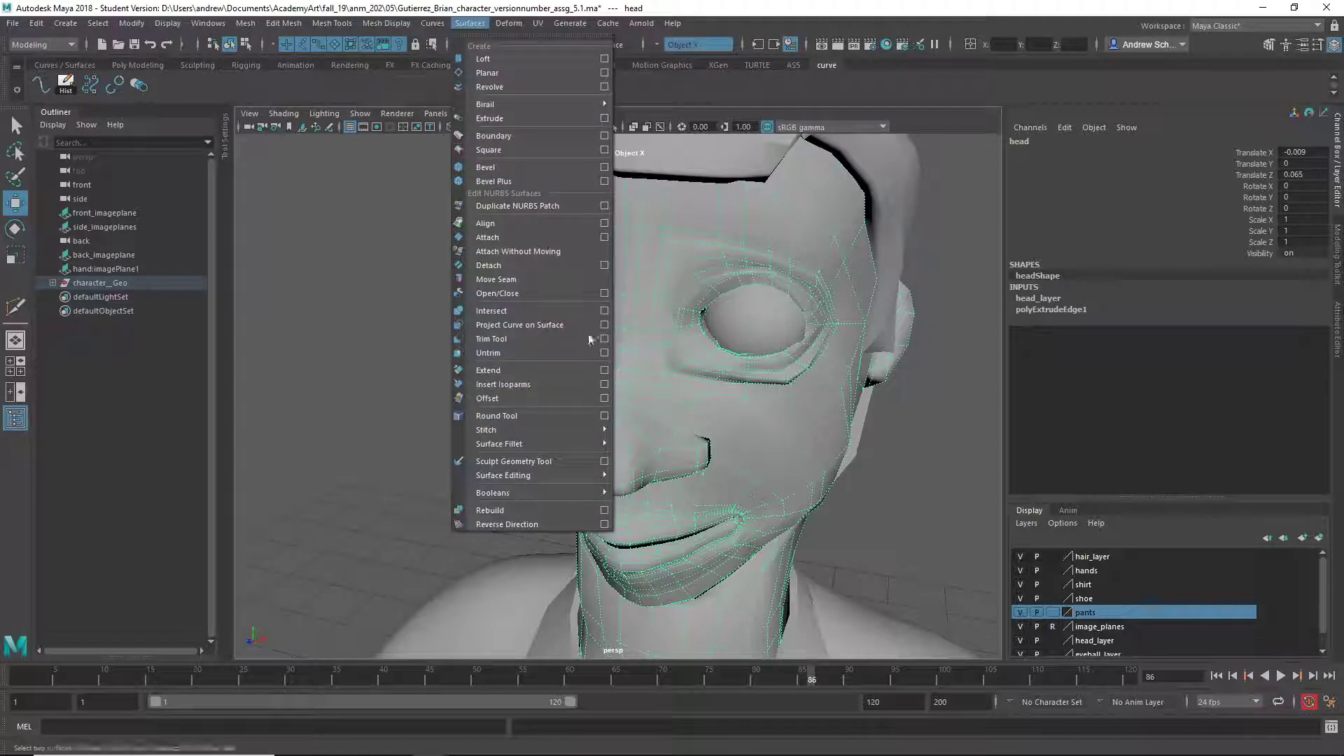
{"action": "left_click", "coordinate": [596, 461]}
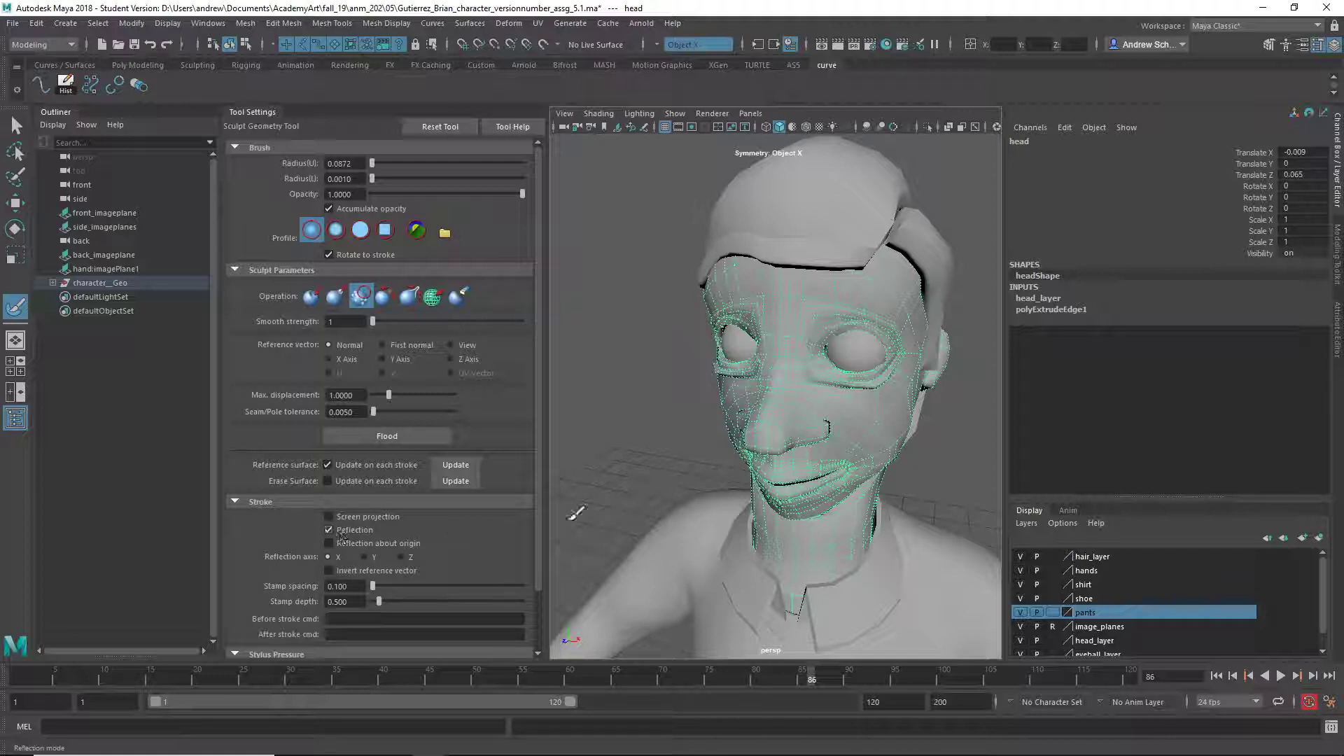
{"action": "left_click_drag", "start_coordinate": [870, 426], "coordinate": [890, 441], "text": "alt"}
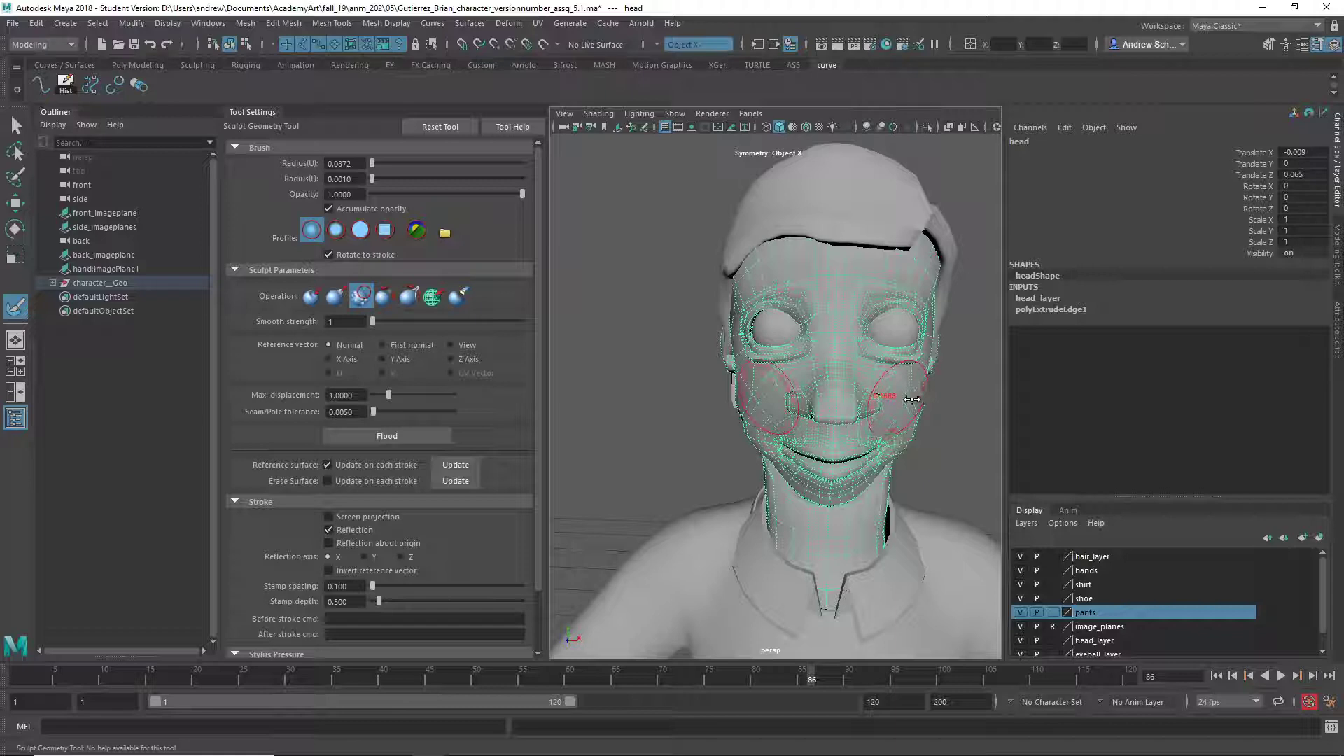
{"action": "scroll", "coordinate": [816, 386], "scroll_direction": "up", "scroll_amount": 5}
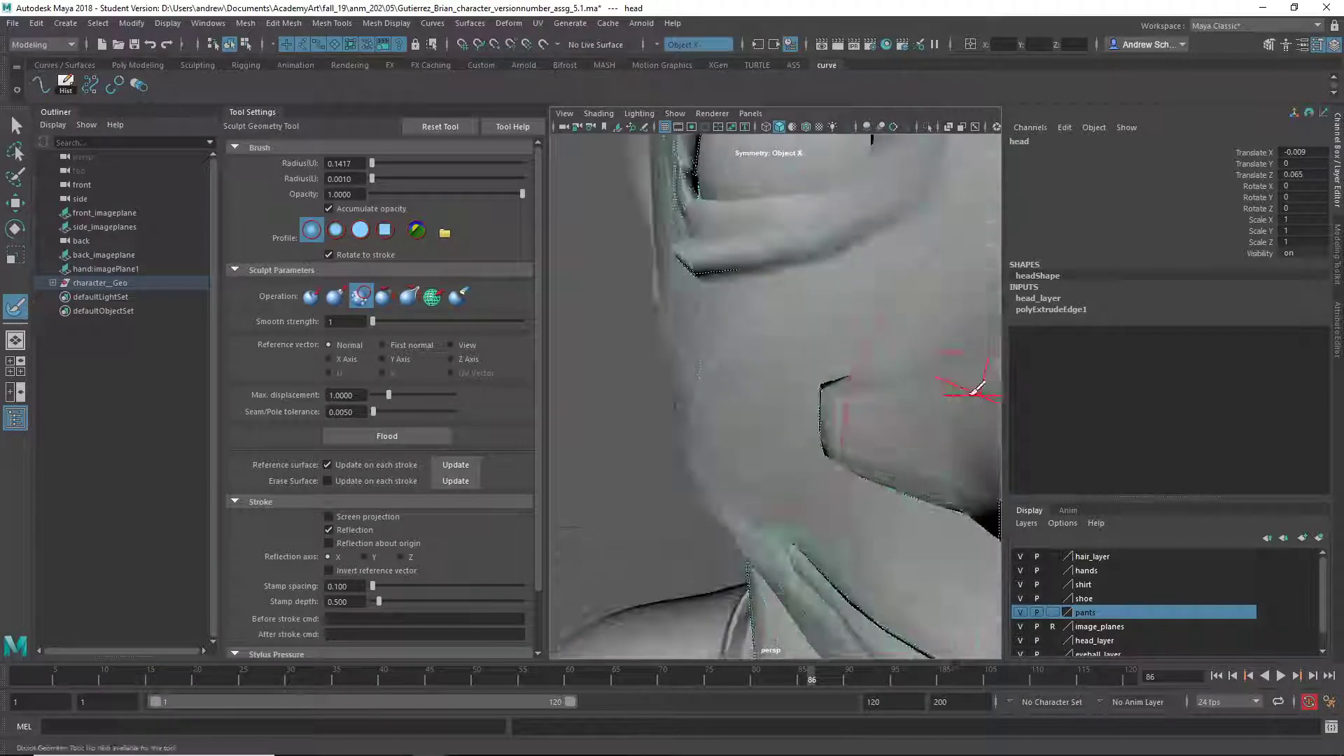
{"action": "left_click", "coordinate": [270, 113]}
Brush-smooth beside the nose, around the mouth and under the chin.
{"action": "mouse_move", "coordinate": [705, 301]}
{"action": "left_mouse_down", "text": "alt"}
{"action": "mouse_move", "coordinate": [769, 388]}
{"action": "mouse_move", "coordinate": [643, 376]}
{"action": "left_mouse_up", "text": "alt"}
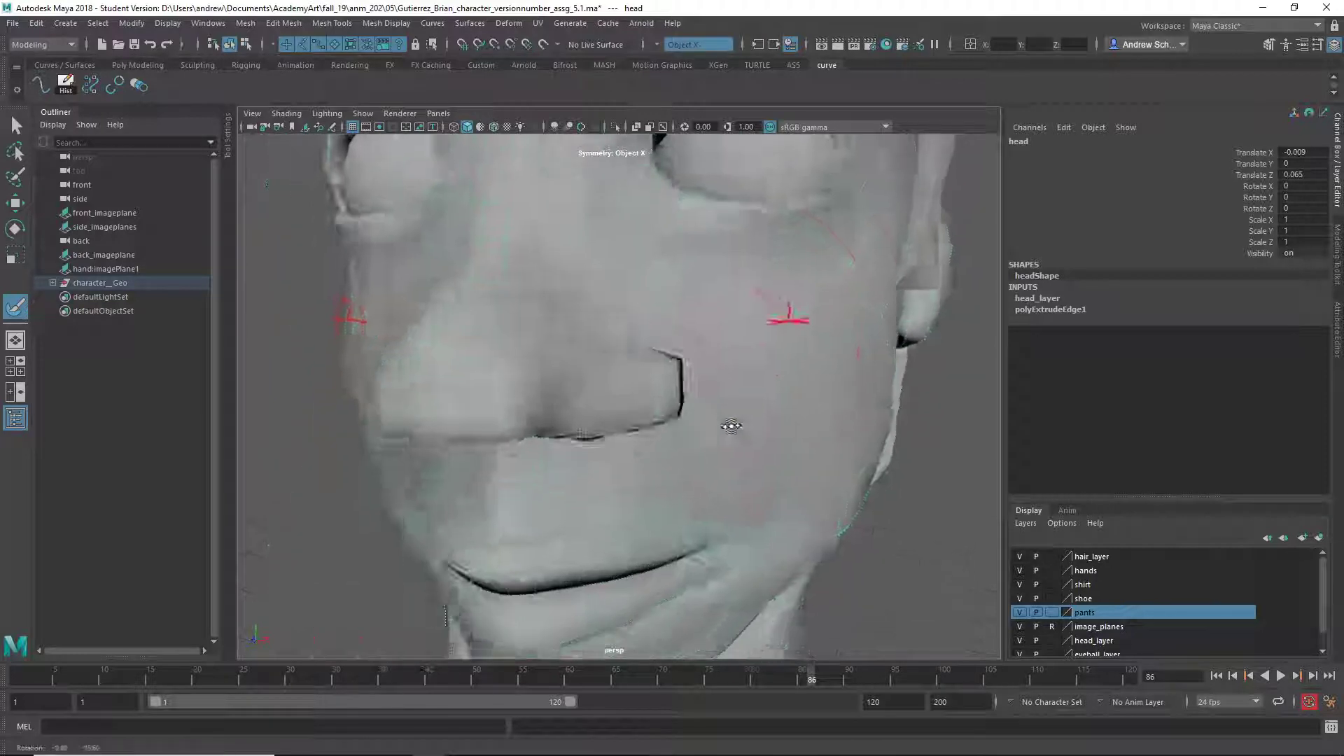
{"action": "left_click_drag", "start_coordinate": [693, 431], "coordinate": [795, 410], "text": "alt"}
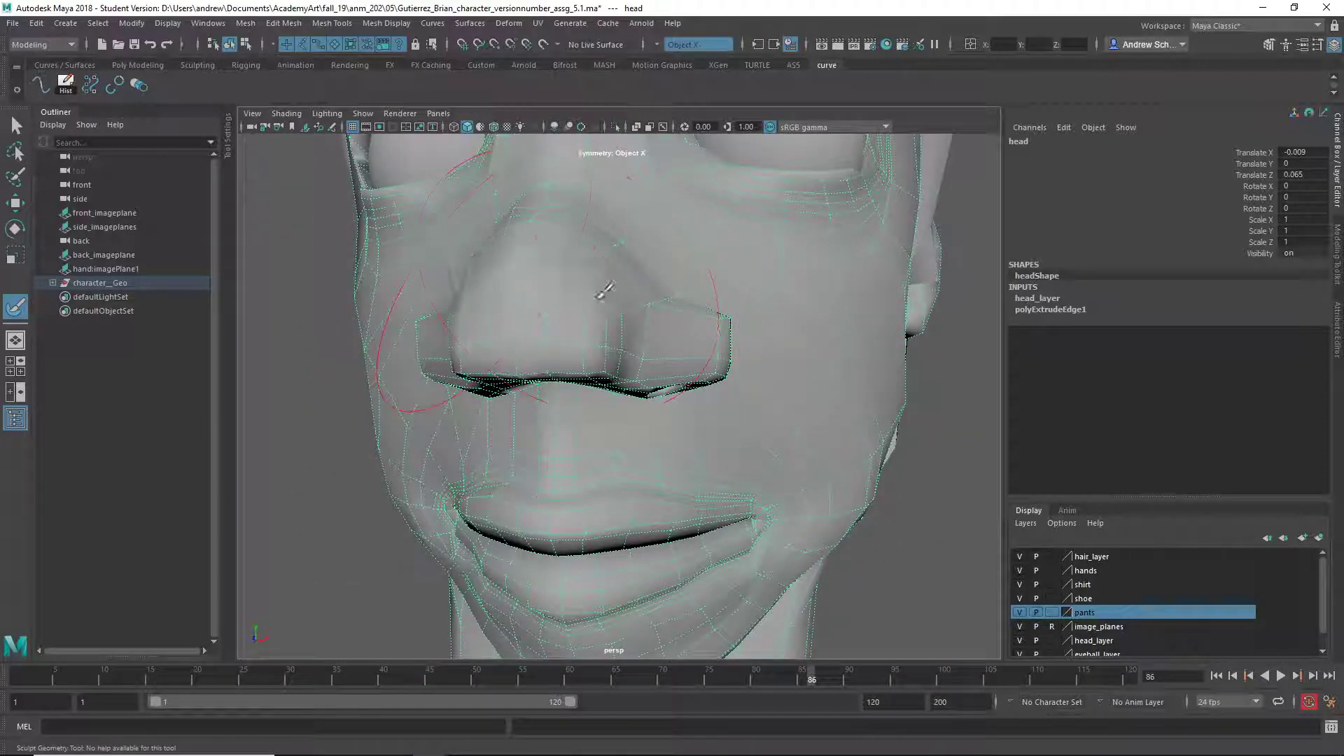
{"action": "mouse_move", "coordinate": [667, 348]}
{"action": "left_mouse_down", "text": "alt"}
{"action": "mouse_move", "coordinate": [725, 372]}
{"action": "mouse_move", "coordinate": [708, 381]}
{"action": "mouse_move", "coordinate": [774, 445]}
{"action": "mouse_move", "coordinate": [732, 415]}
{"action": "left_mouse_up", "text": "alt"}
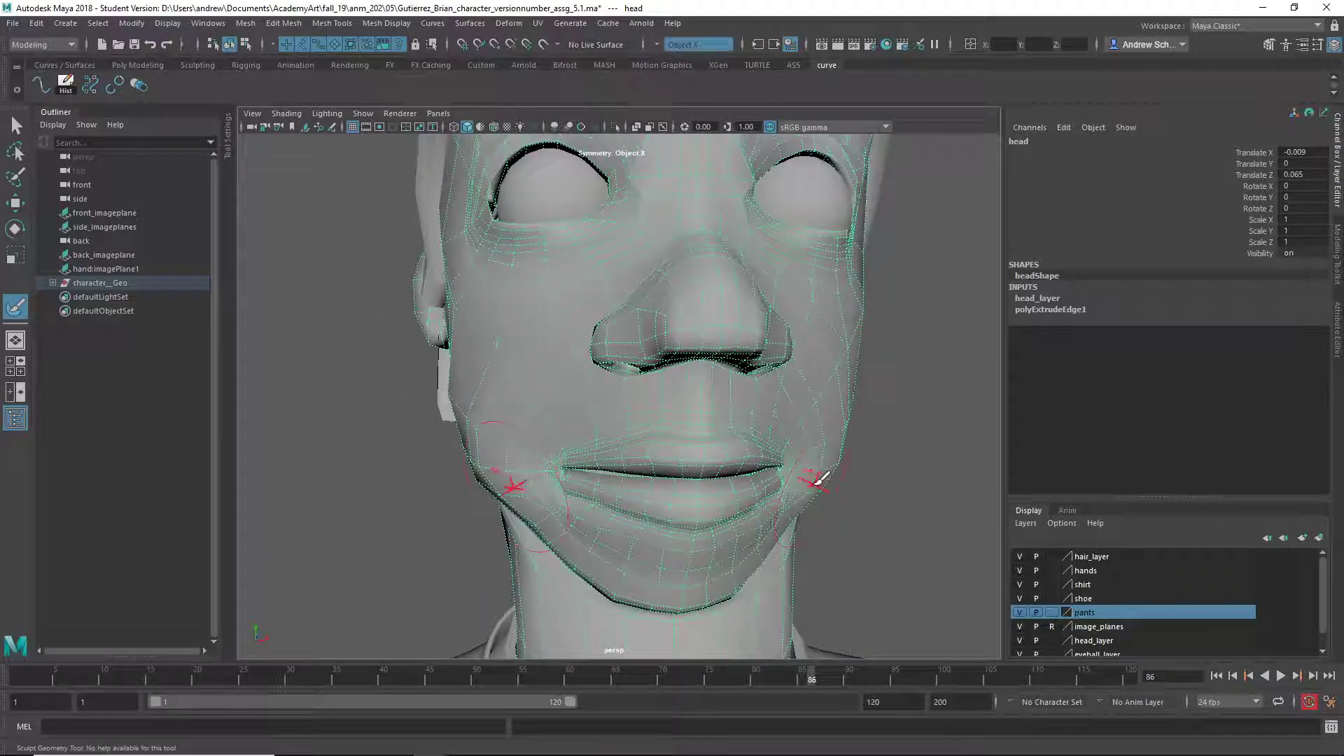
{"action": "mouse_move", "coordinate": [811, 502]}
{"action": "left_mouse_down", "text": "alt"}
{"action": "mouse_move", "coordinate": [871, 501]}
{"action": "mouse_move", "coordinate": [835, 485]}
{"action": "left_mouse_up", "text": "alt"}
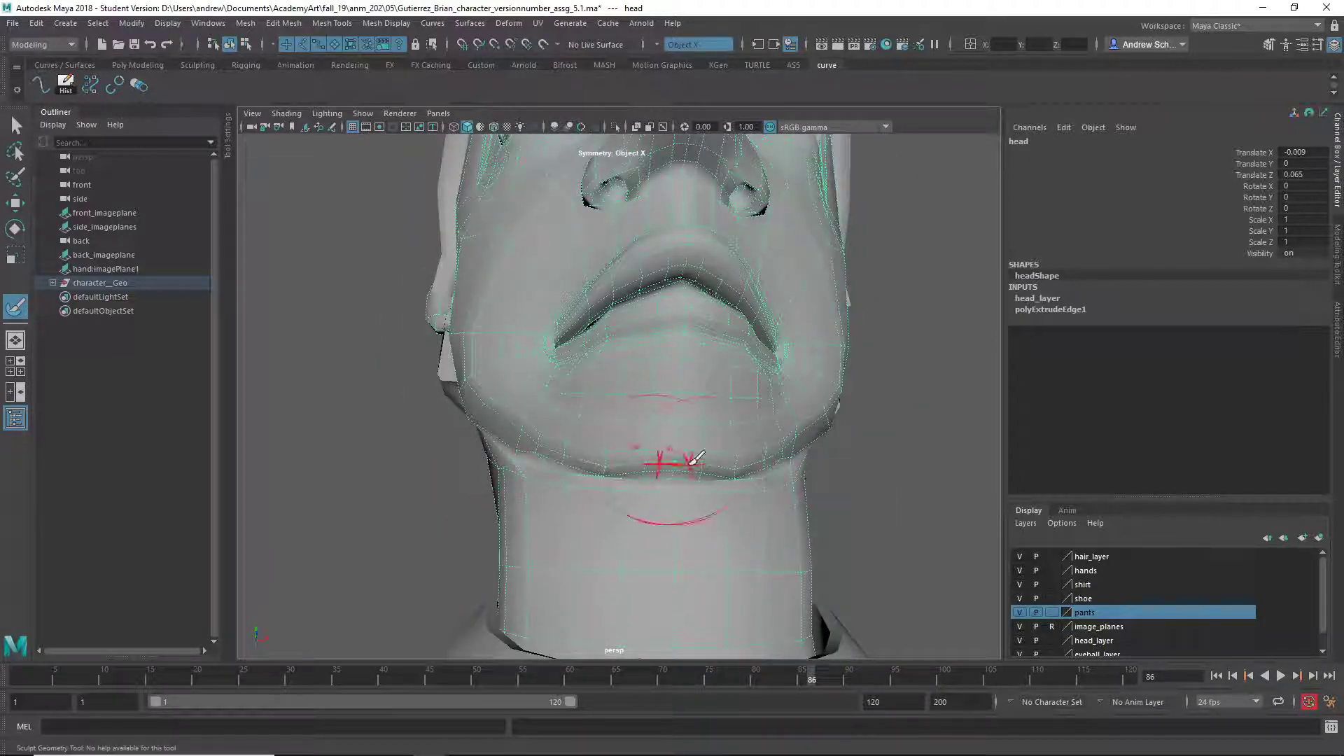
{"action": "mouse_move", "coordinate": [755, 478]}
{"action": "left_mouse_down", "text": "alt"}
{"action": "mouse_move", "coordinate": [766, 509]}
{"action": "mouse_move", "coordinate": [725, 485]}
{"action": "mouse_move", "coordinate": [698, 499]}
{"action": "left_mouse_up", "text": "alt"}
{"action": "key", "text": "q"}
{"action": "scroll", "coordinate": [698, 499], "scroll_direction": "up", "scroll_amount": 3}
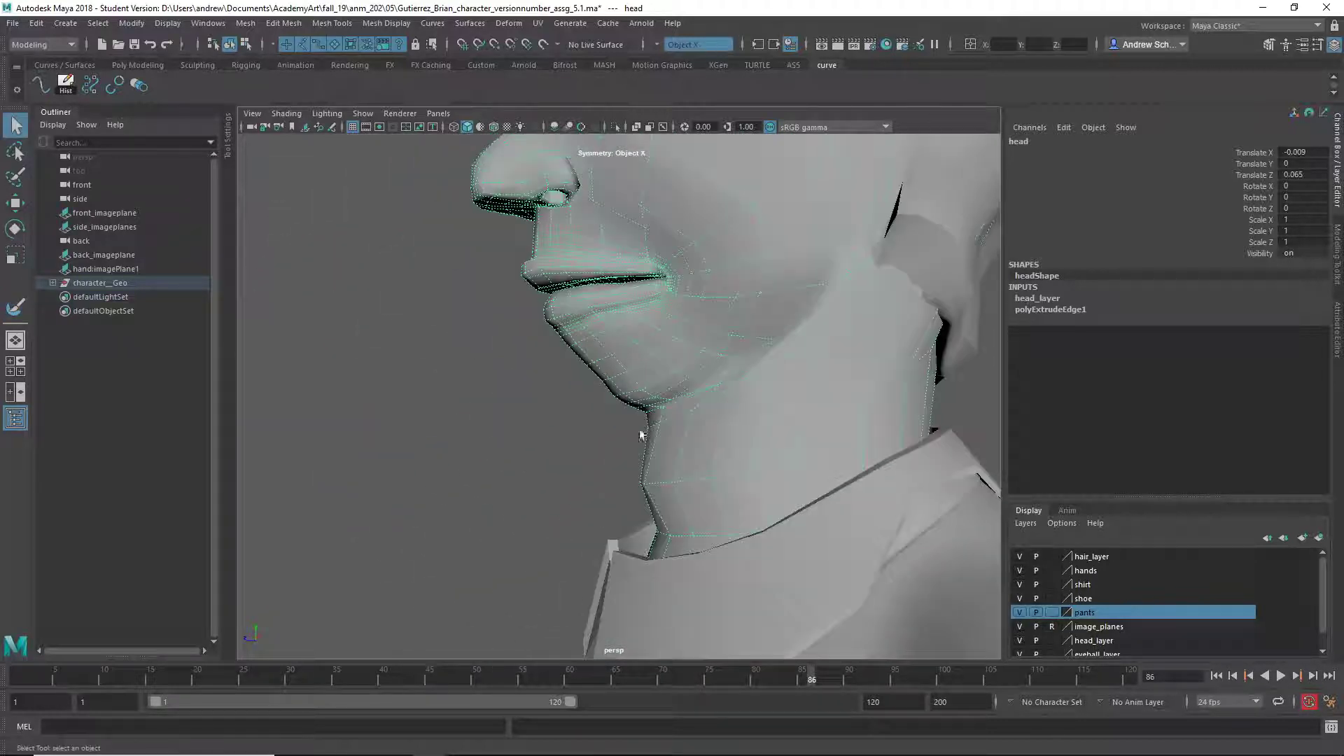
{"action": "scroll", "coordinate": [683, 473], "scroll_direction": "up", "scroll_amount": 3}
Select chin vertices with soft selection enabled and the Move tool ready.
{"action": "right_click_drag", "start_coordinate": [645, 391], "coordinate": [575, 414]}
{"action": "left_click_drag", "start_coordinate": [576, 415], "coordinate": [654, 420], "text": "alt"}
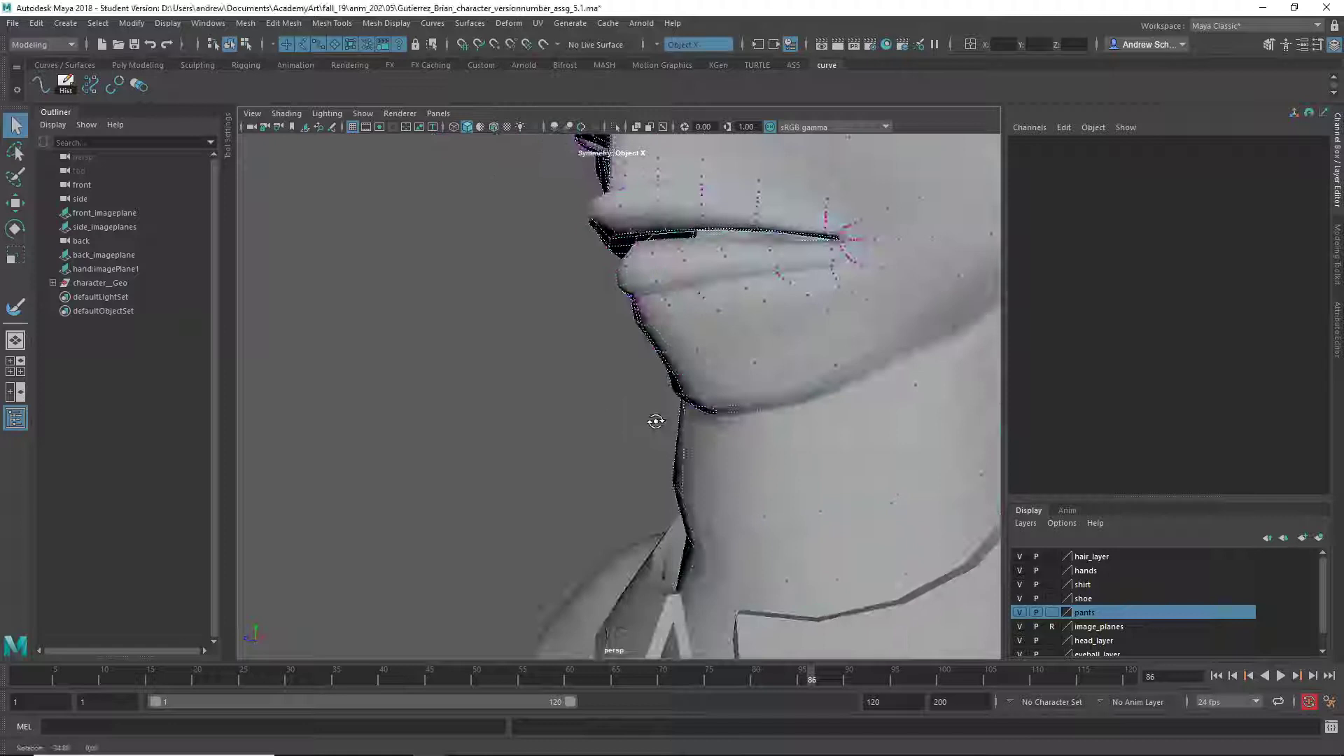
{"action": "left_click", "coordinate": [693, 387]}
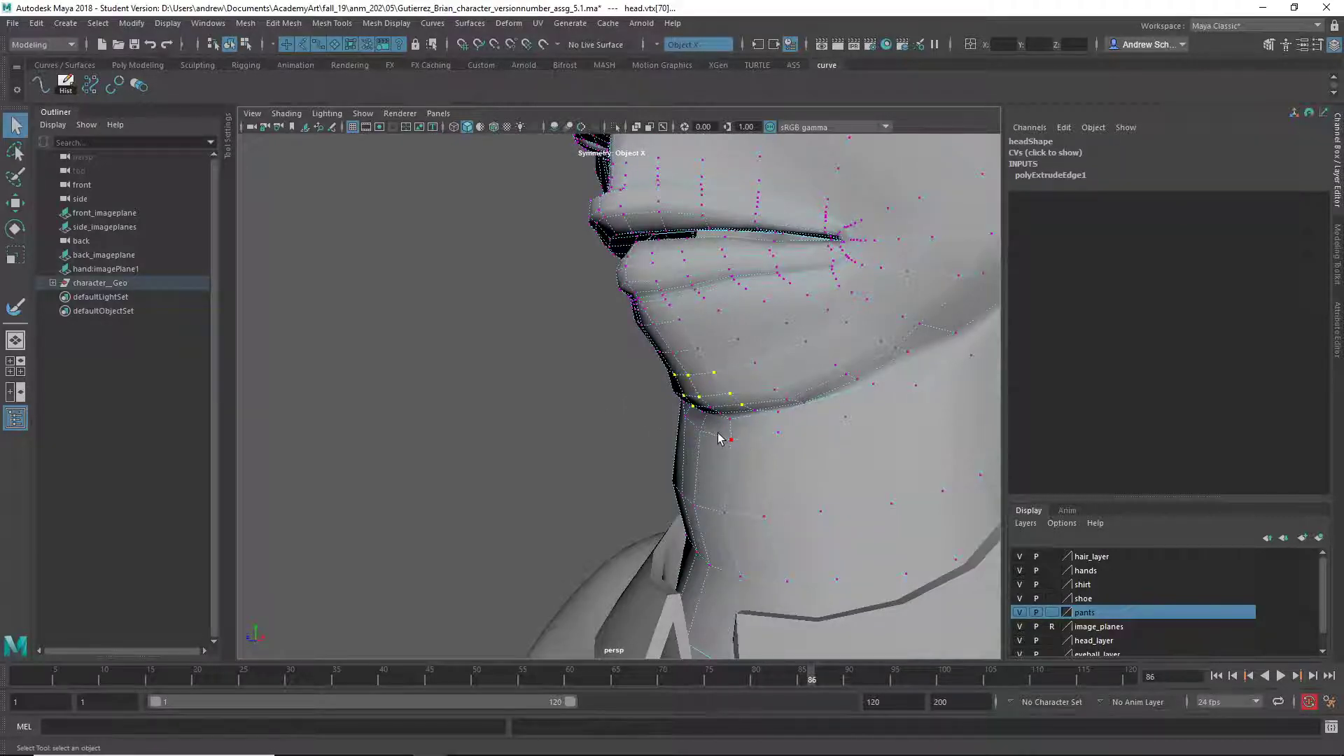
{"action": "key", "text": "b"}
{"action": "mouse_move", "coordinate": [720, 439]}
{"action": "left_mouse_down", "text": "alt"}
{"action": "mouse_move", "coordinate": [637, 437]}
{"action": "mouse_move", "coordinate": [621, 405]}
{"action": "mouse_move", "coordinate": [585, 412]}
{"action": "left_mouse_up", "text": "alt"}
{"action": "key", "text": "w"}
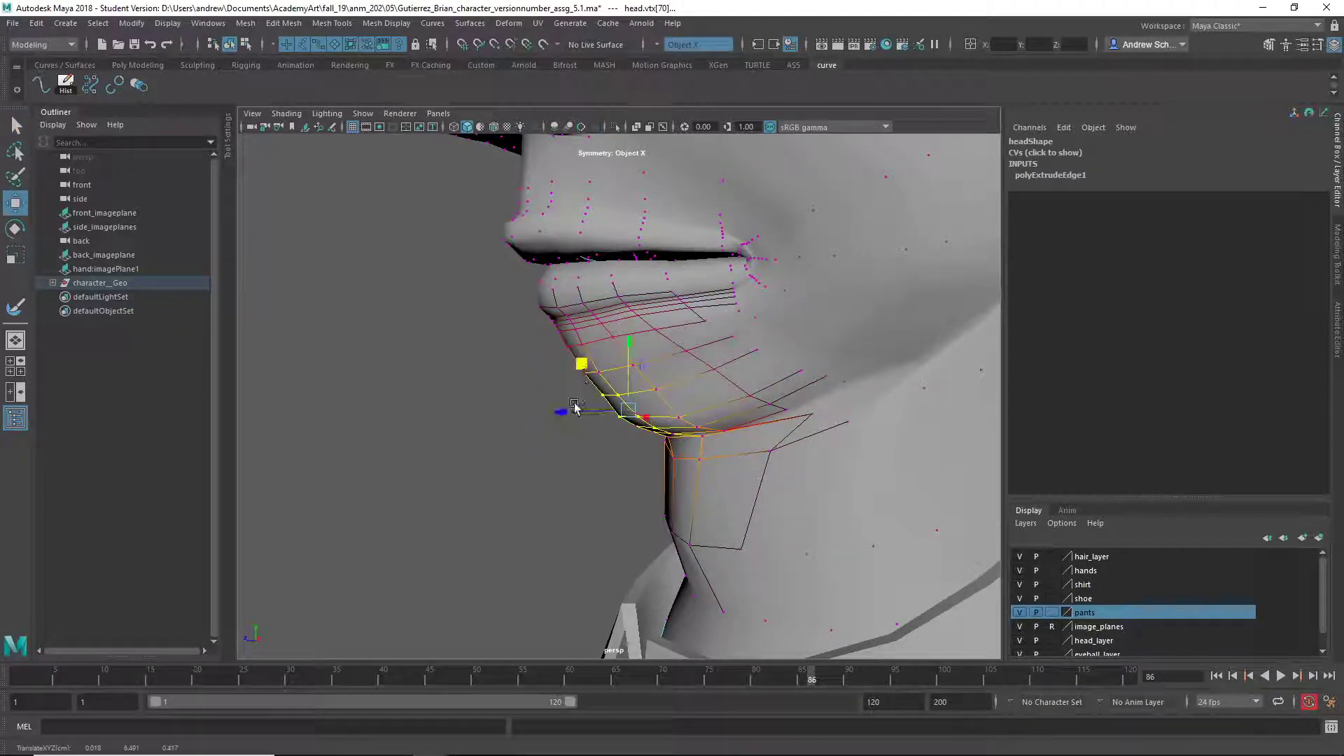
Push the soft-selected chin vertices into a fuller, rounder jawline.
{"action": "left_click", "coordinate": [565, 380]}
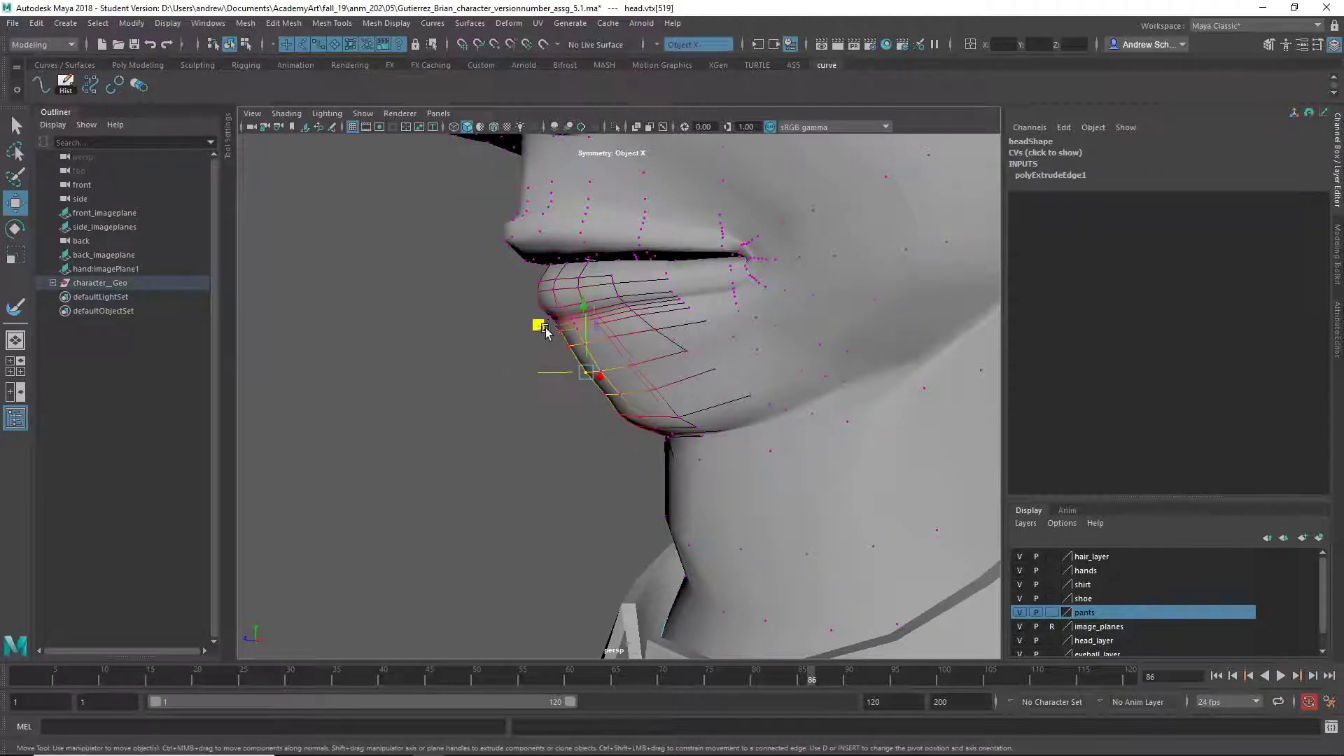
{"action": "left_click", "coordinate": [621, 419]}
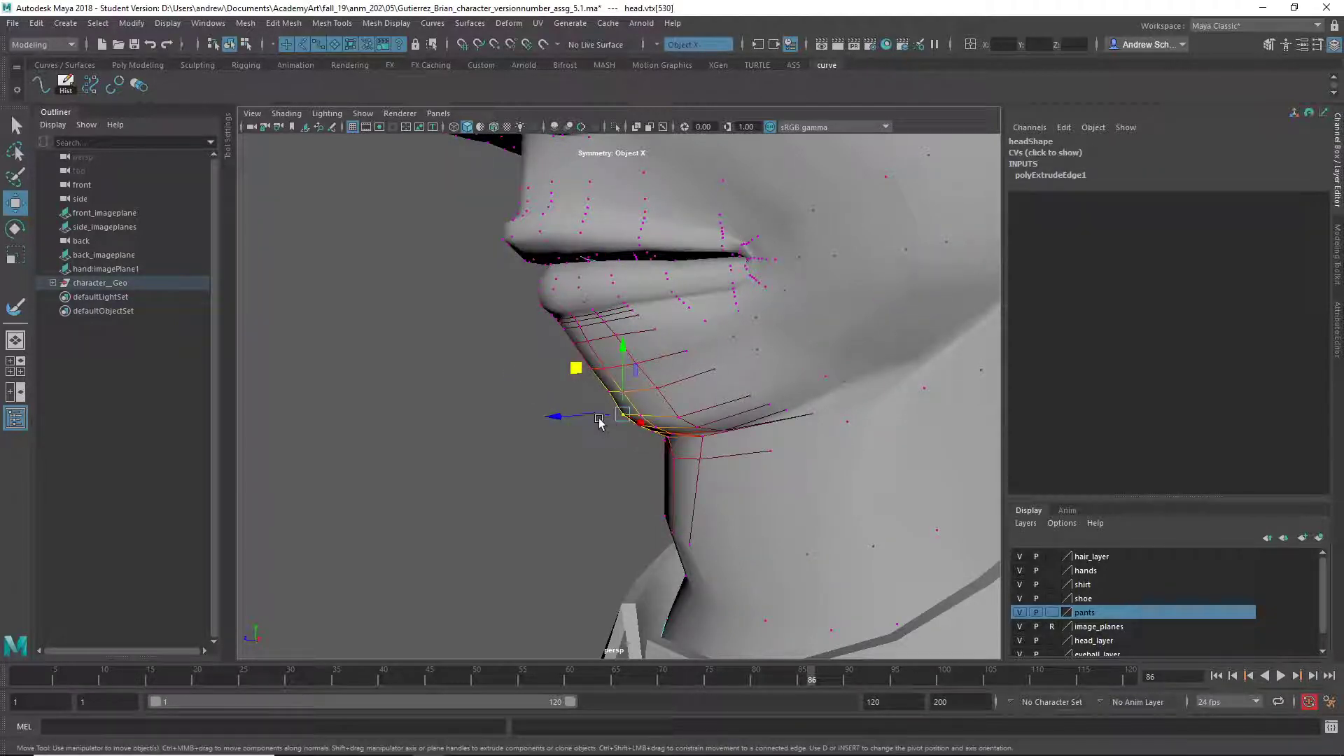
{"action": "left_click_drag", "start_coordinate": [600, 423], "coordinate": [574, 425]}
{"action": "mouse_move", "coordinate": [619, 468]}
{"action": "left_mouse_down", "text": "alt"}
{"action": "mouse_move", "coordinate": [703, 469]}
{"action": "mouse_move", "coordinate": [809, 387]}
{"action": "mouse_move", "coordinate": [856, 382]}
{"action": "left_mouse_up", "text": "alt"}
{"action": "left_click", "coordinate": [810, 384]}
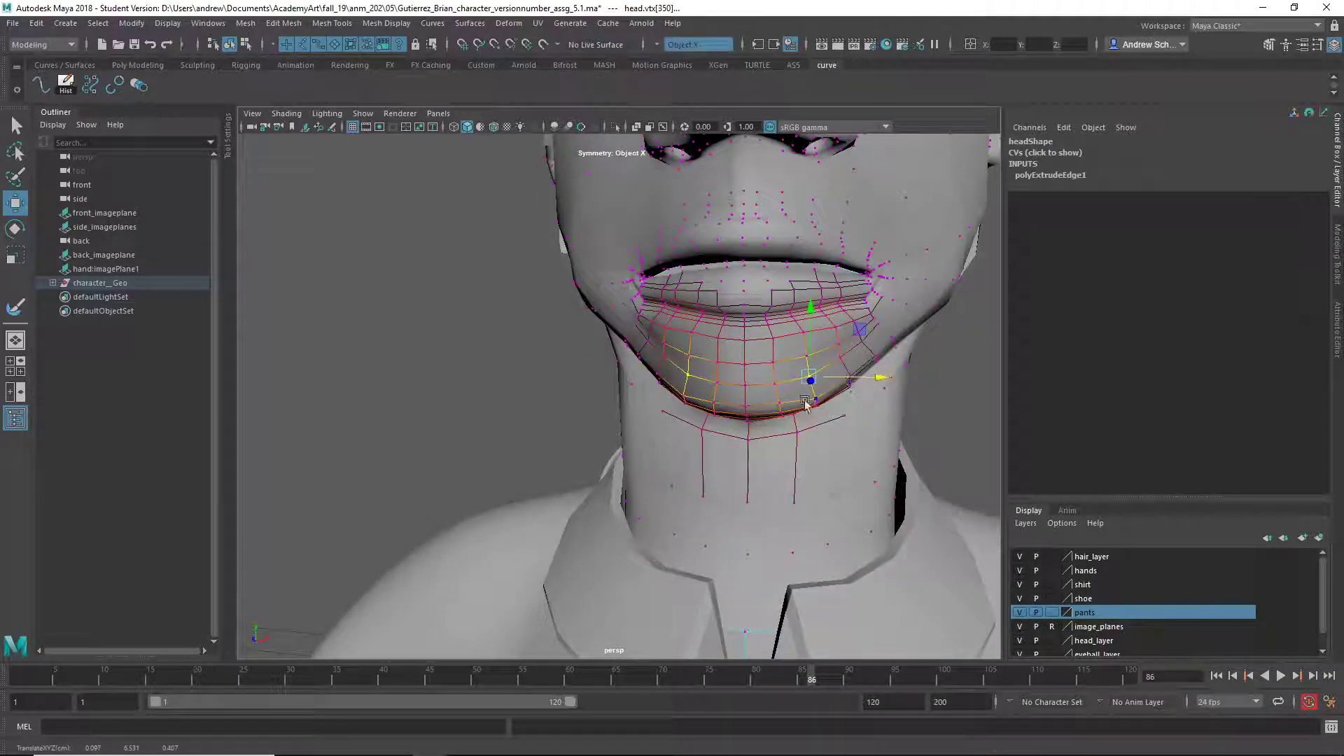
{"action": "left_click_drag", "start_coordinate": [653, 385], "coordinate": [693, 325], "text": "alt"}
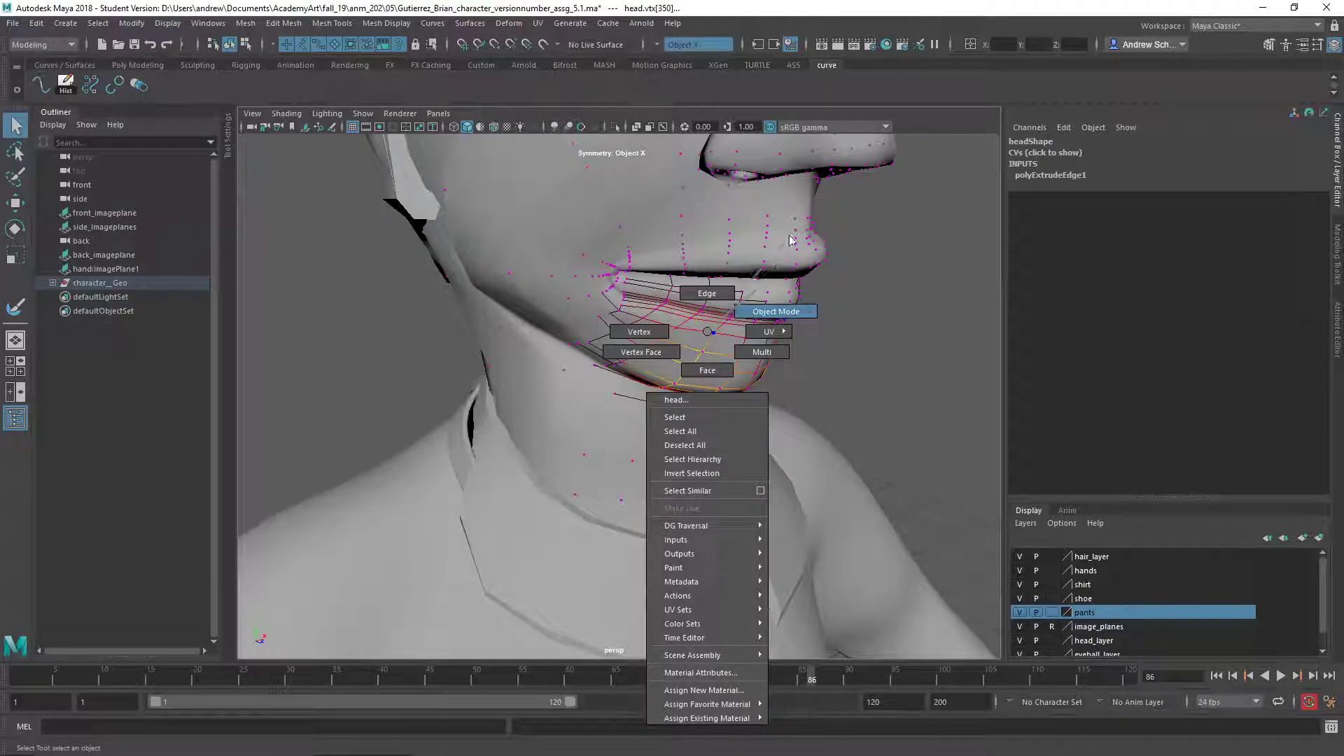
Select a vertex at the corner of the mouth with the Move tool.
{"action": "right_click_drag", "start_coordinate": [689, 325], "coordinate": [690, 263]}
{"action": "mouse_move", "coordinate": [690, 262]}
{"action": "left_mouse_down", "text": "alt"}
{"action": "mouse_move", "coordinate": [819, 378]}
{"action": "mouse_move", "coordinate": [713, 274]}
{"action": "left_mouse_up", "text": "alt"}
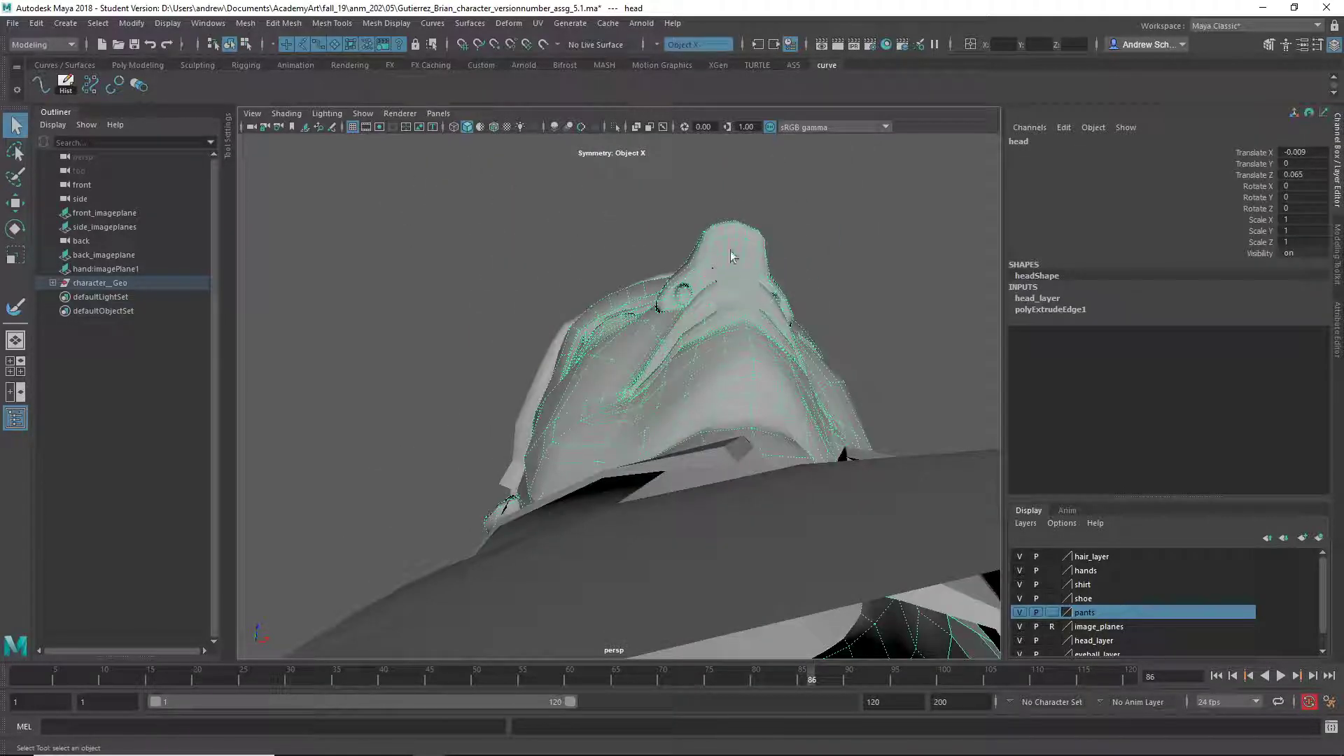
{"action": "left_click_drag", "start_coordinate": [775, 323], "coordinate": [664, 320], "text": "alt"}
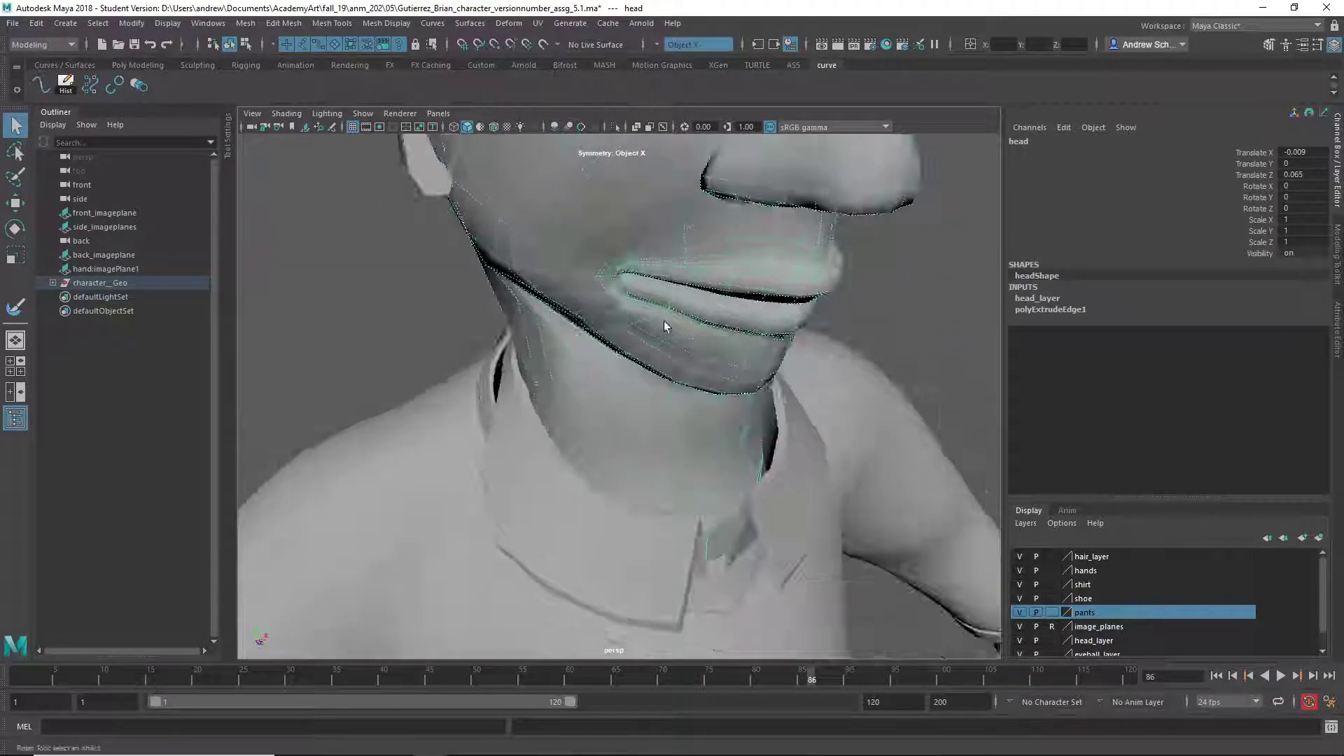
{"action": "right_click_drag", "start_coordinate": [657, 306], "coordinate": [615, 273]}
{"action": "left_click", "coordinate": [612, 275]}
{"action": "mouse_move", "coordinate": [613, 275]}
{"action": "left_mouse_down", "text": "alt"}
{"action": "mouse_move", "coordinate": [631, 331]}
{"action": "mouse_move", "coordinate": [690, 394]}
{"action": "left_mouse_up", "text": "alt"}
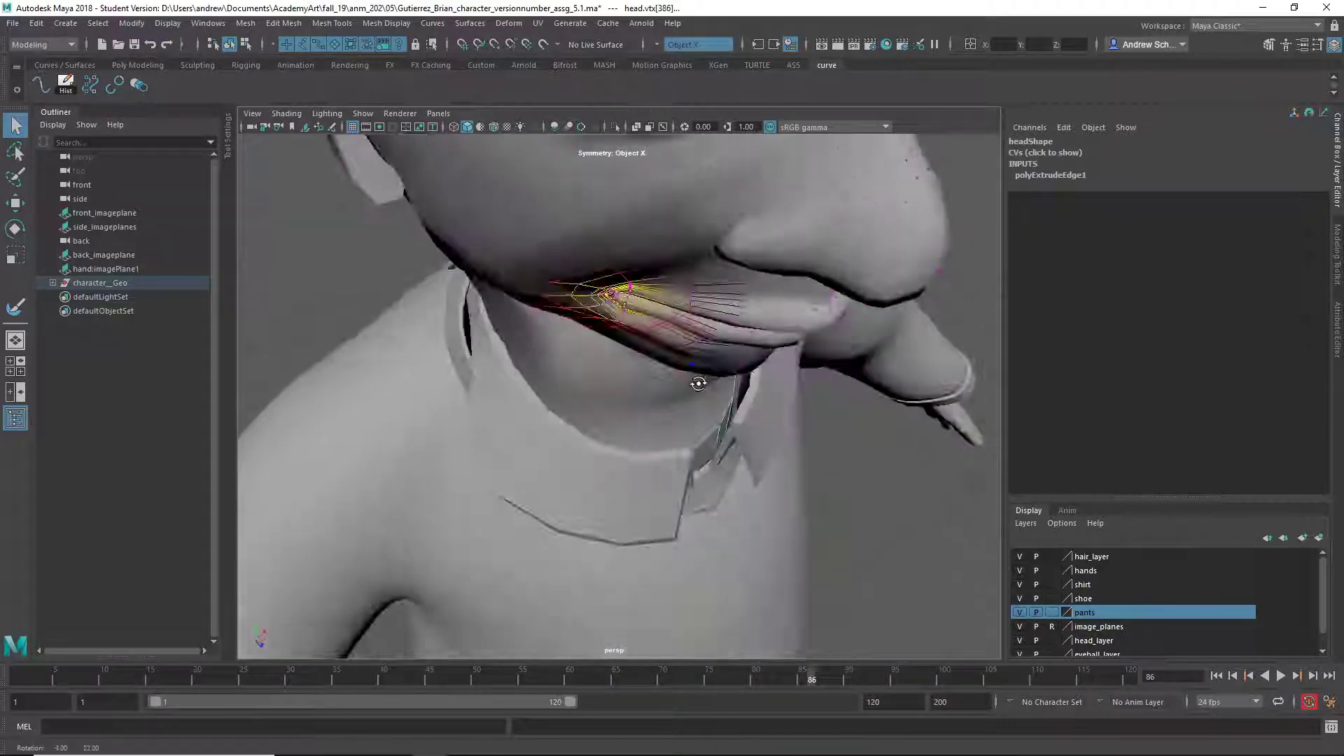
{"action": "key", "text": "w"}
Pull the lip corner down and outward, growing the selection and soft-select falloff.
{"action": "left_click_drag", "start_coordinate": [625, 329], "coordinate": [650, 348]}
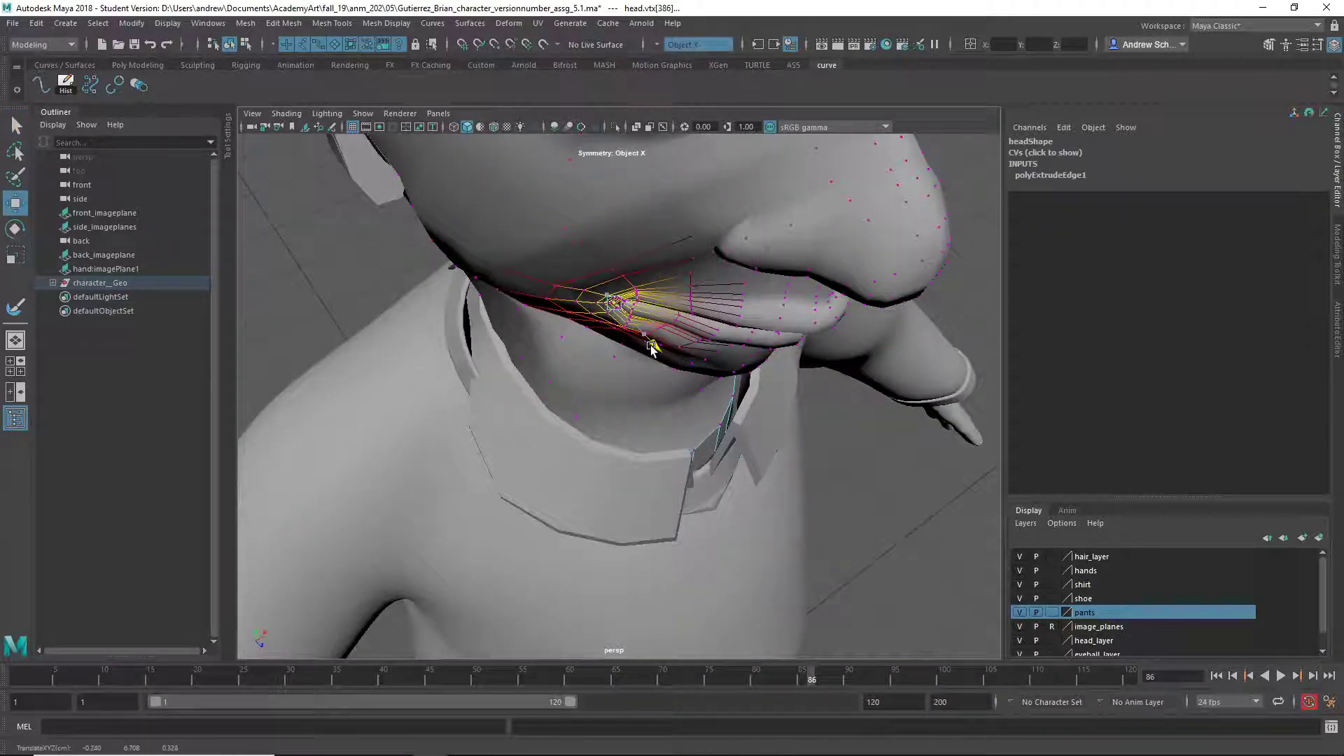
{"action": "key", "text": "shift+greater"}
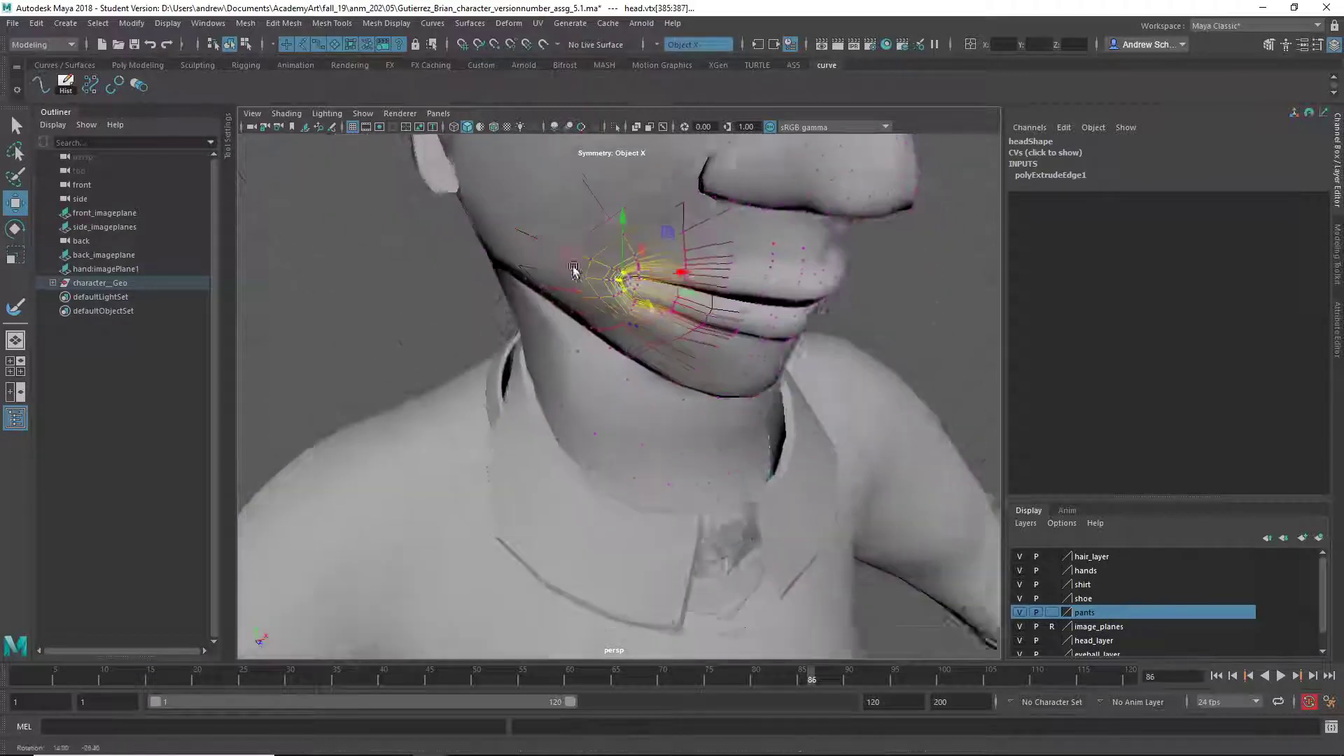
{"action": "mouse_move", "coordinate": [630, 339]}
{"action": "left_mouse_down", "text": "alt"}
{"action": "mouse_move", "coordinate": [642, 332]}
{"action": "mouse_move", "coordinate": [626, 281]}
{"action": "left_mouse_up", "text": "alt"}
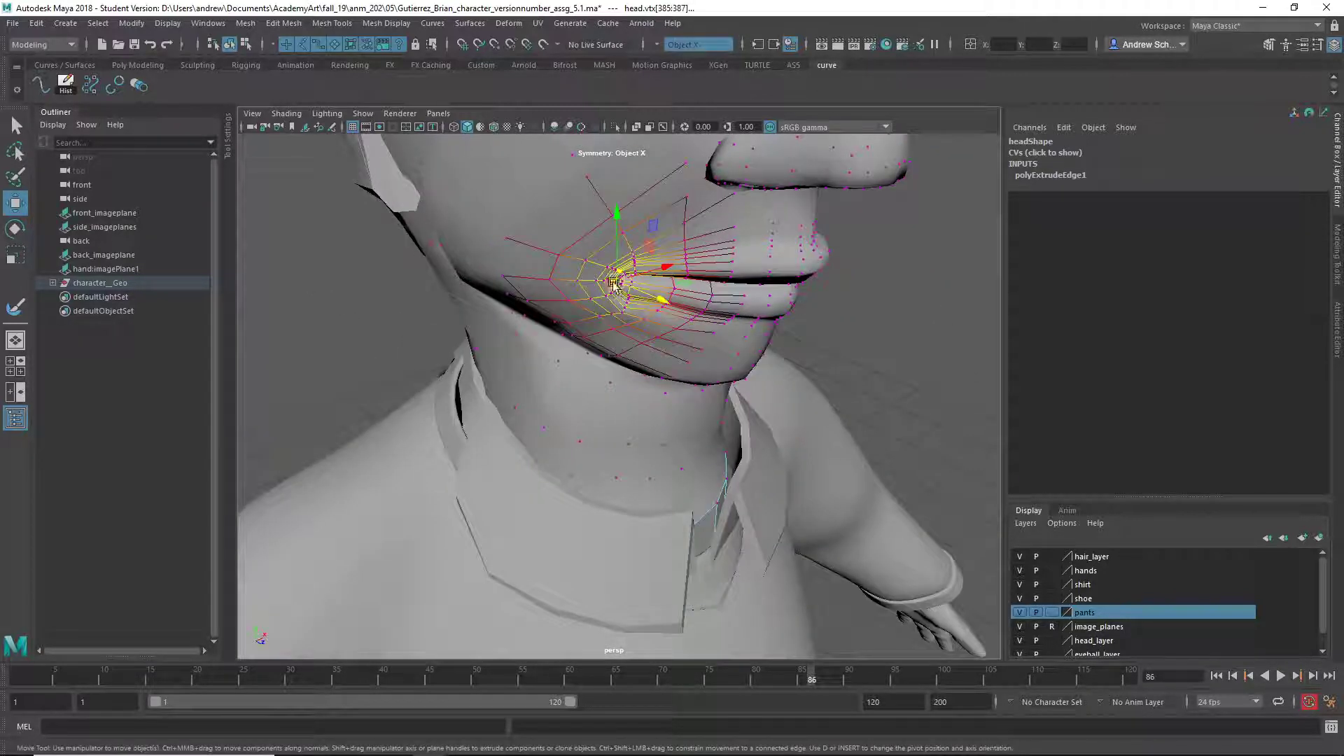
{"action": "middle_click_drag", "start_coordinate": [625, 281], "coordinate": [624, 282]}
{"action": "key", "text": "shift+greater"}
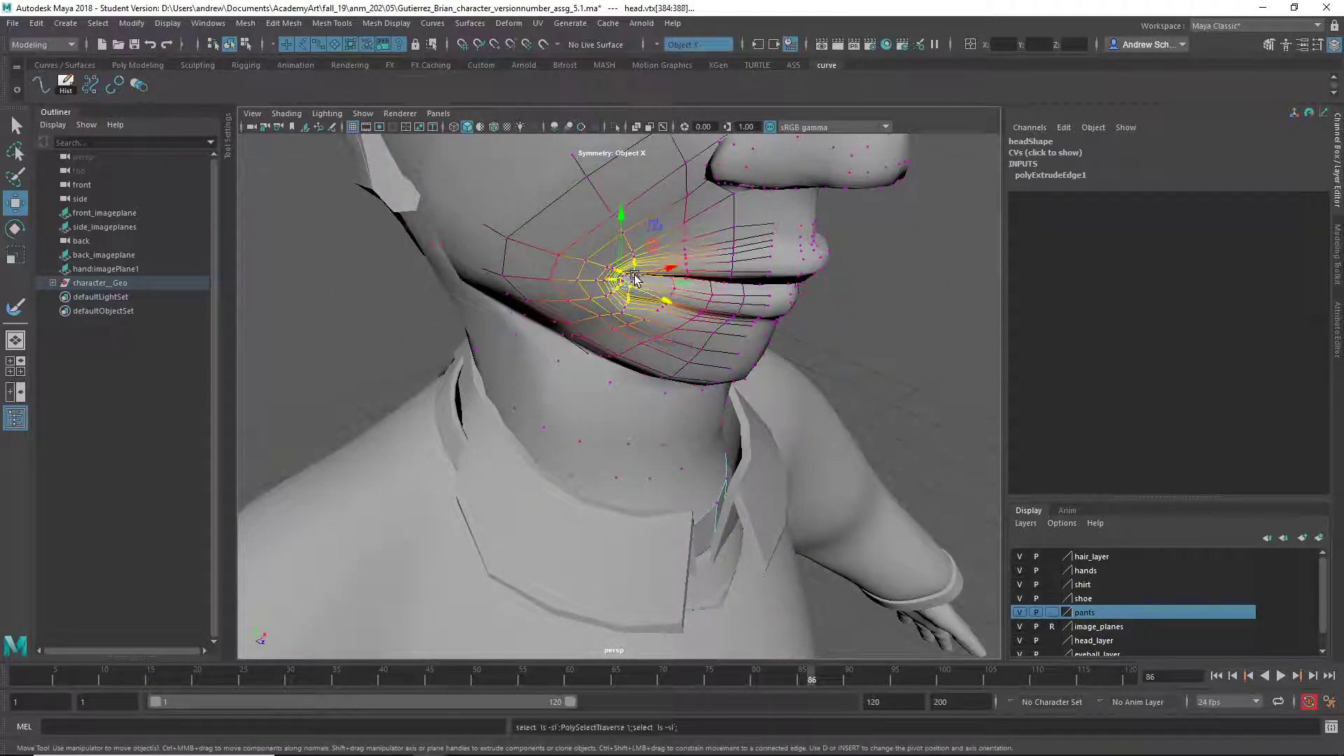
Grow the lip-corner selection further and check the mouth from below, then deselect.
{"action": "left_click_drag", "start_coordinate": [594, 276], "coordinate": [621, 289], "text": "alt"}
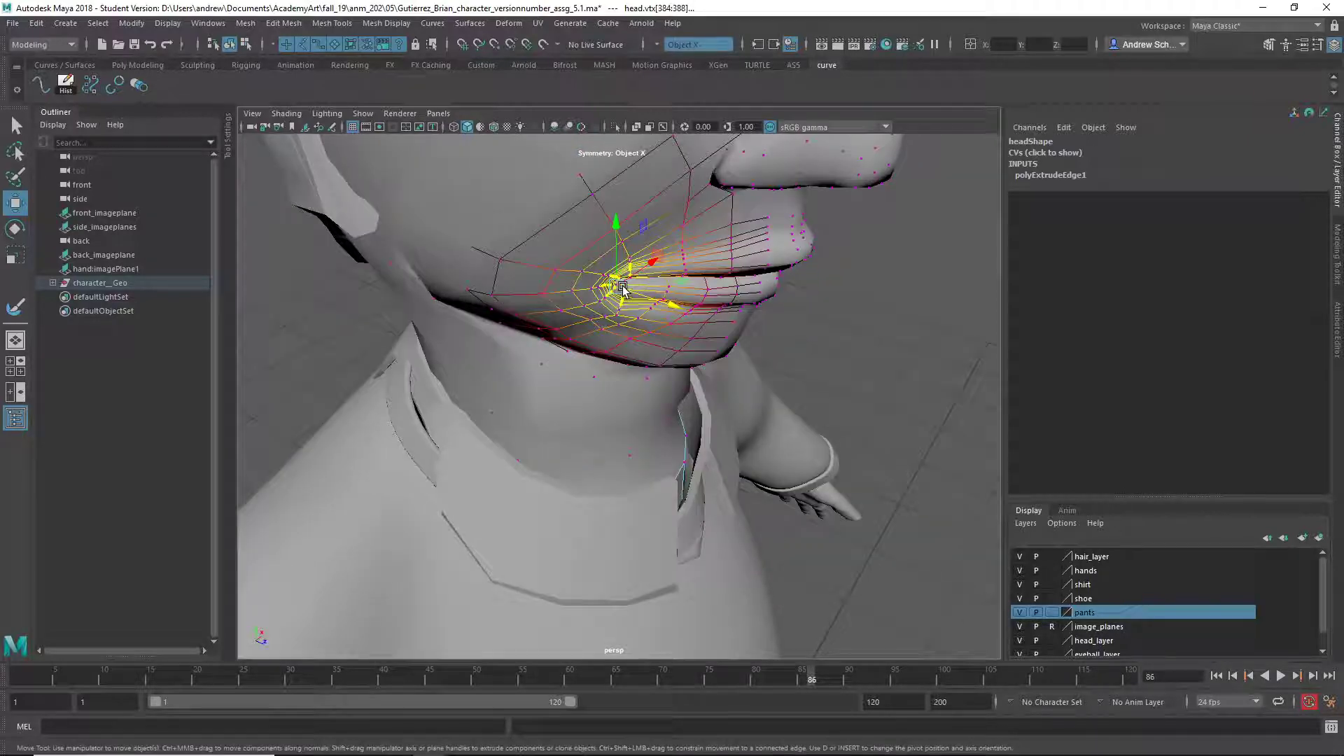
{"action": "key", "text": "shift+greater"}
{"action": "left_click_drag", "start_coordinate": [622, 288], "coordinate": [697, 344], "text": "alt"}
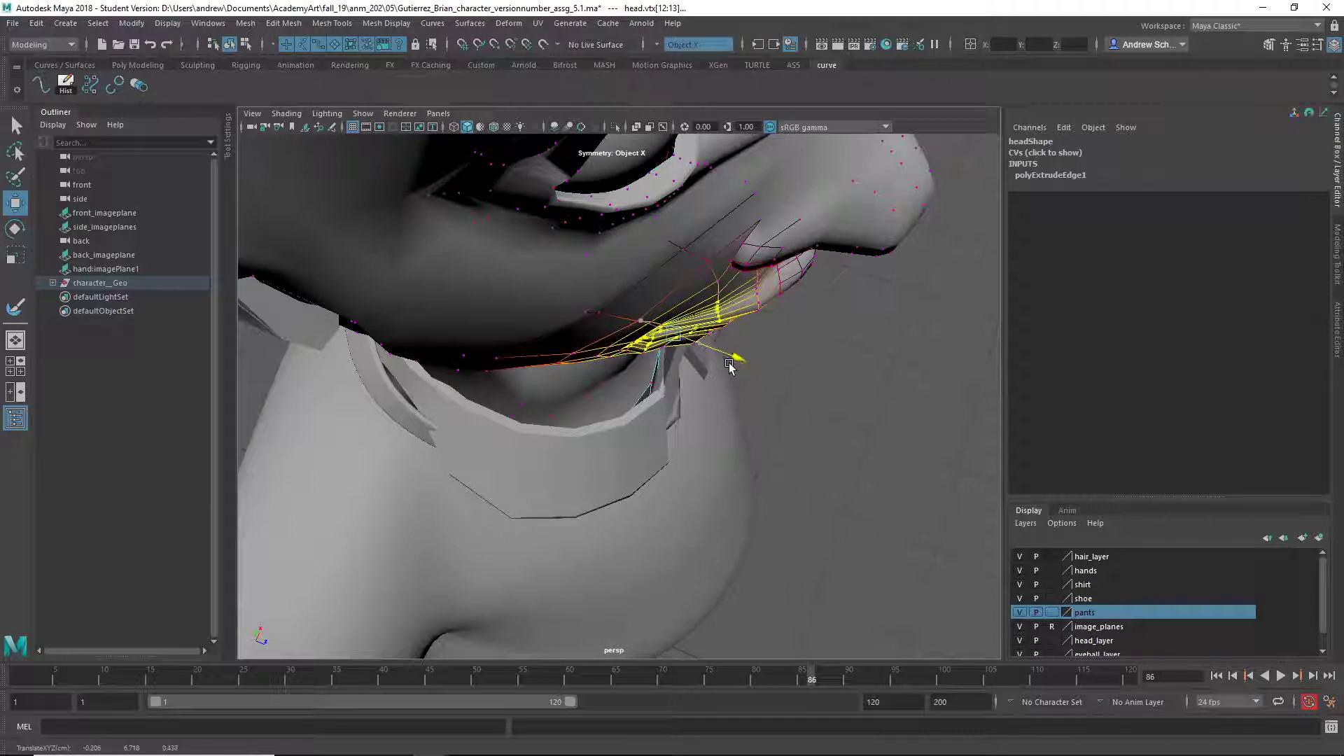
{"action": "mouse_move", "coordinate": [732, 366]}
{"action": "left_mouse_down", "text": "alt"}
{"action": "mouse_move", "coordinate": [523, 310]}
{"action": "mouse_move", "coordinate": [633, 319]}
{"action": "left_mouse_up", "text": "alt"}
{"action": "left_click", "coordinate": [856, 377]}
{"action": "mouse_move", "coordinate": [856, 377]}
{"action": "left_mouse_down", "text": "alt"}
{"action": "mouse_move", "coordinate": [787, 317]}
{"action": "mouse_move", "coordinate": [749, 322]}
{"action": "left_mouse_up", "text": "alt"}
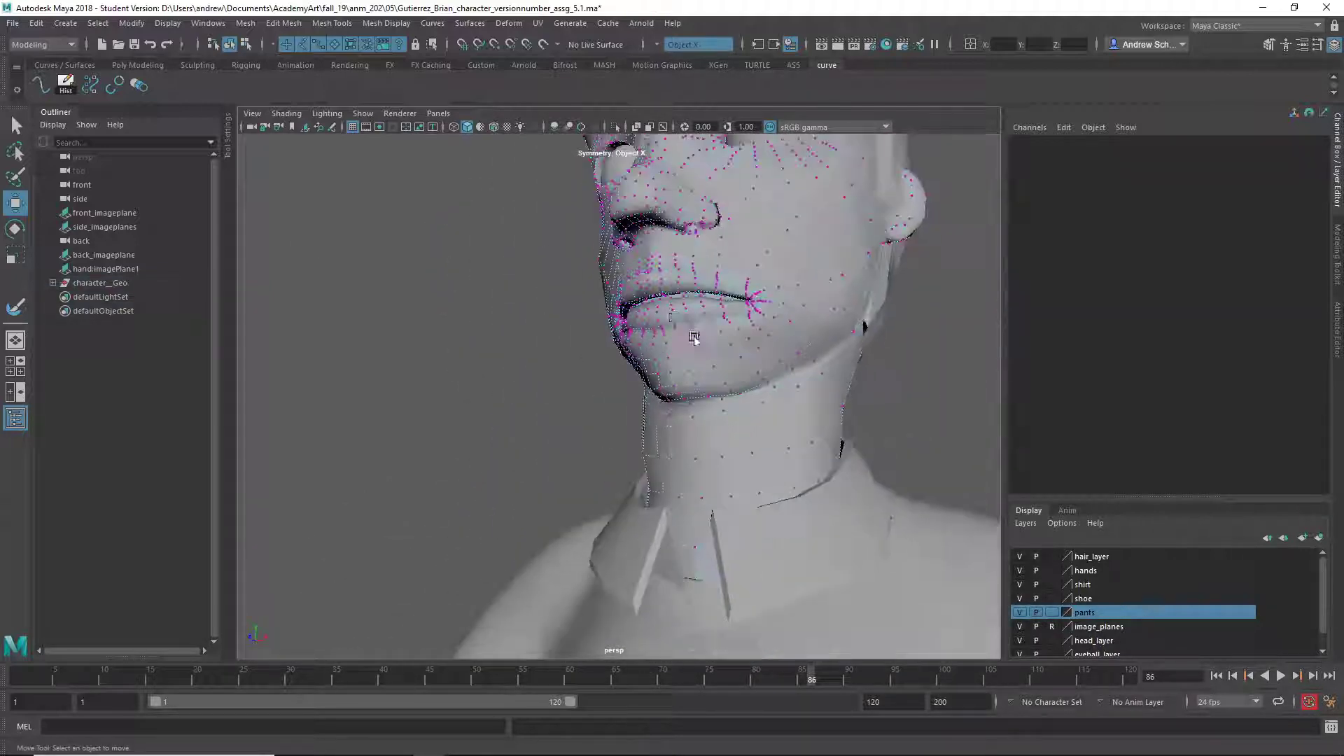
{"action": "key", "text": "q"}
{"action": "mouse_move", "coordinate": [704, 278]}
{"action": "right_mouse_down"}
{"action": "mouse_move", "coordinate": [772, 207]}
{"action": "mouse_move", "coordinate": [834, 325]}
{"action": "right_mouse_up"}
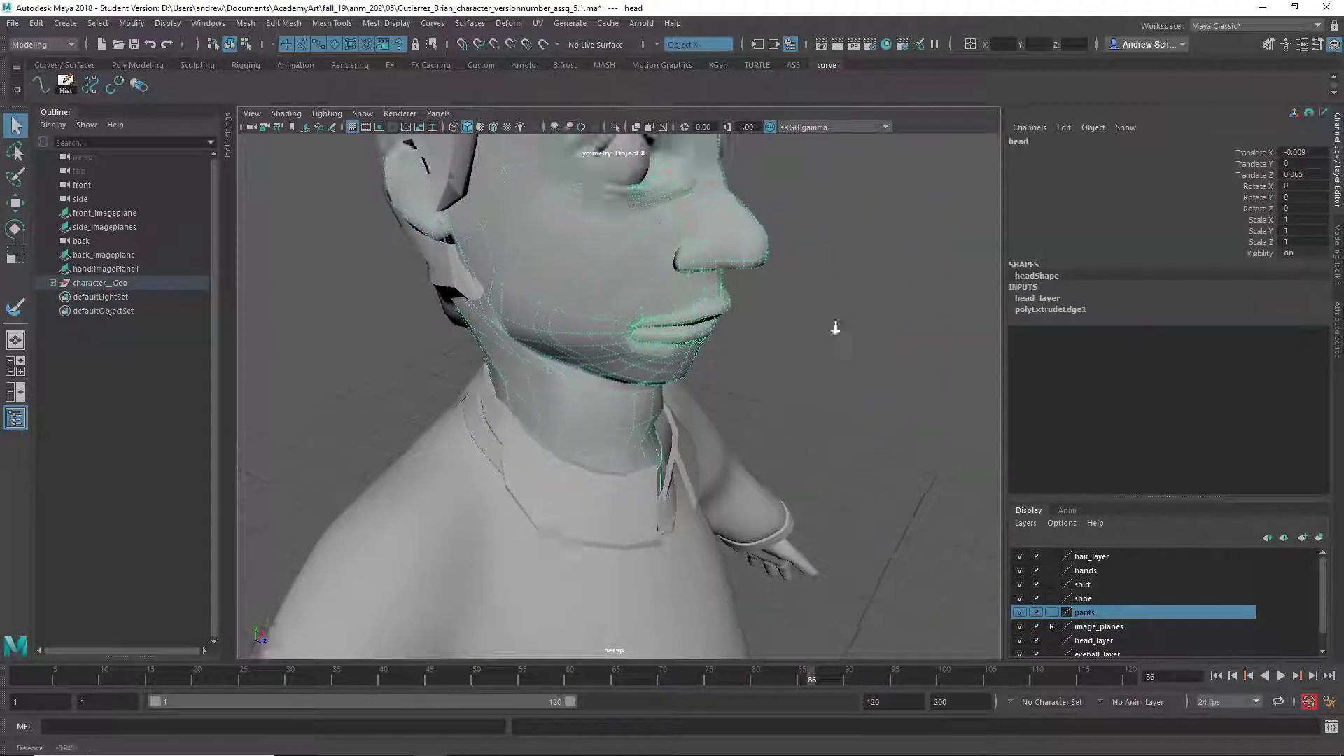
{"action": "left_click_drag", "start_coordinate": [834, 324], "coordinate": [683, 430], "text": "alt"}
{"action": "mouse_move", "coordinate": [684, 430]}
{"action": "middle_mouse_down", "text": "alt"}
{"action": "mouse_move", "coordinate": [645, 373]}
{"action": "mouse_move", "coordinate": [549, 465]}
{"action": "mouse_move", "coordinate": [566, 494]}
{"action": "middle_mouse_up", "text": "alt"}
{"action": "left_click", "coordinate": [550, 466]}
{"action": "left_click", "coordinate": [566, 493]}
{"action": "left_click", "coordinate": [566, 470]}
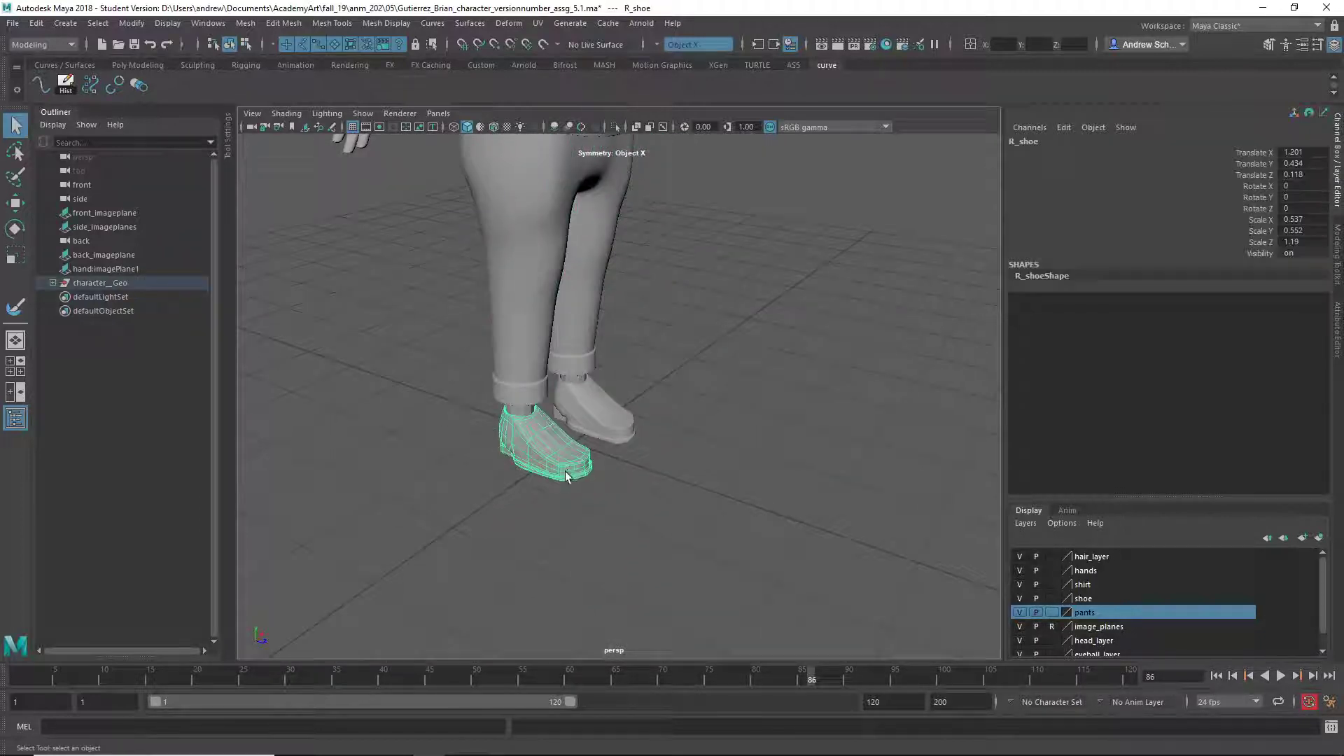
{"action": "key", "text": "f"}
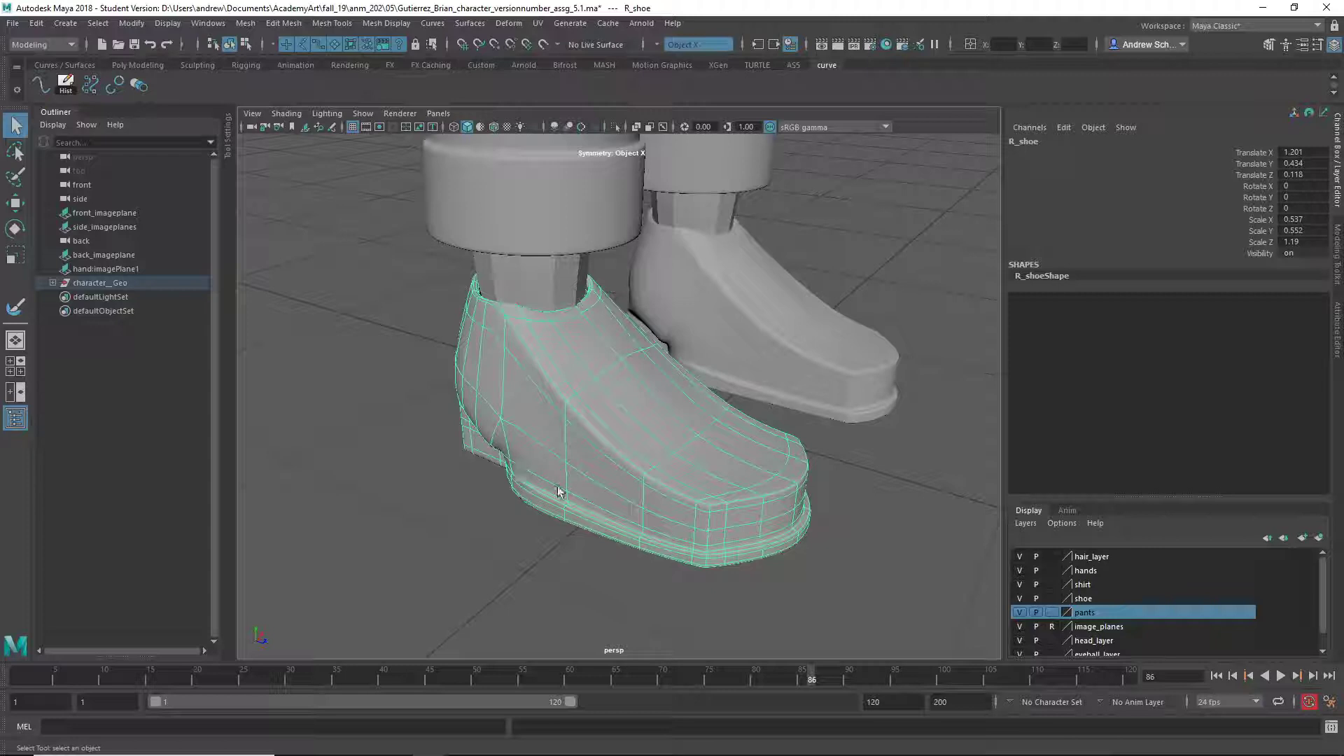
{"action": "mouse_move", "coordinate": [559, 491]}
{"action": "left_mouse_down", "text": "alt"}
{"action": "mouse_move", "coordinate": [684, 504]}
{"action": "mouse_move", "coordinate": [711, 395]}
{"action": "left_mouse_up", "text": "alt"}
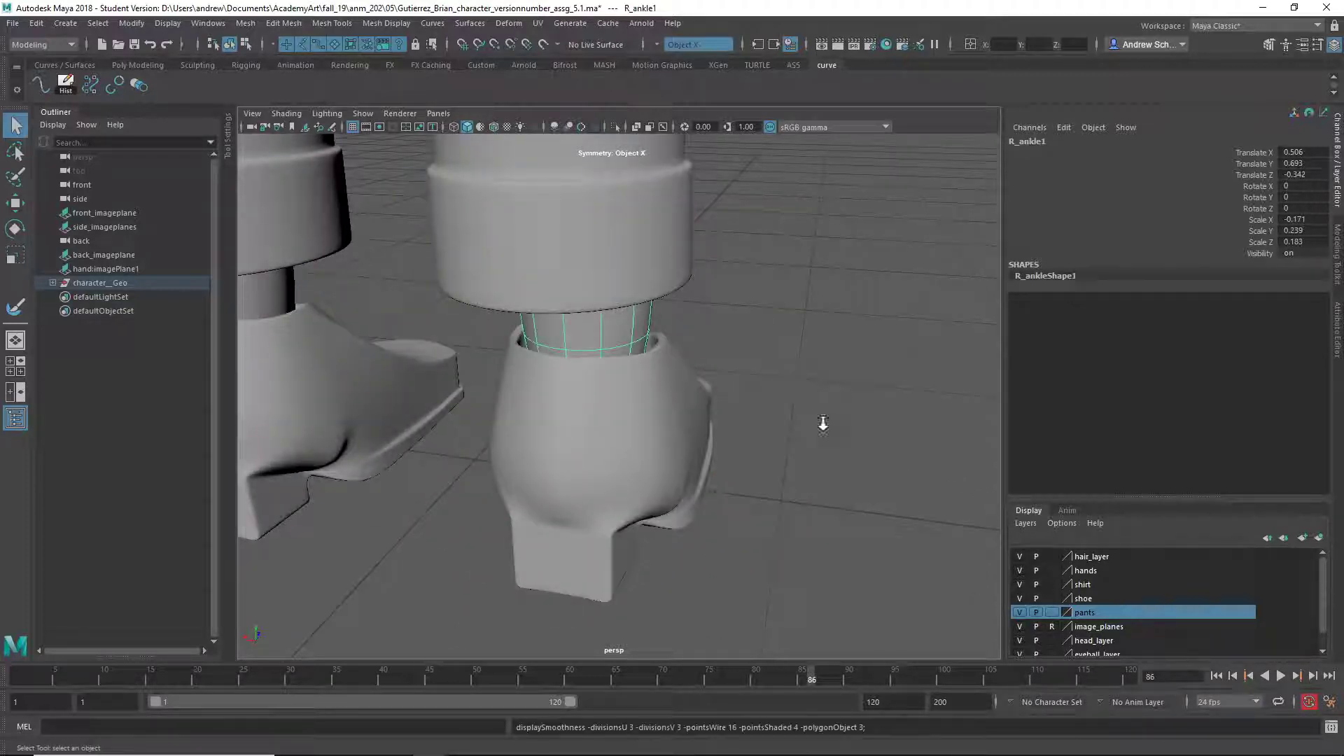
{"action": "right_click_drag", "start_coordinate": [822, 424], "coordinate": [607, 514], "text": "alt"}
{"action": "mouse_move", "coordinate": [599, 550]}
{"action": "left_mouse_down", "text": "alt"}
{"action": "mouse_move", "coordinate": [492, 540]}
{"action": "mouse_move", "coordinate": [597, 525]}
{"action": "mouse_move", "coordinate": [876, 550]}
{"action": "left_mouse_up", "text": "alt"}
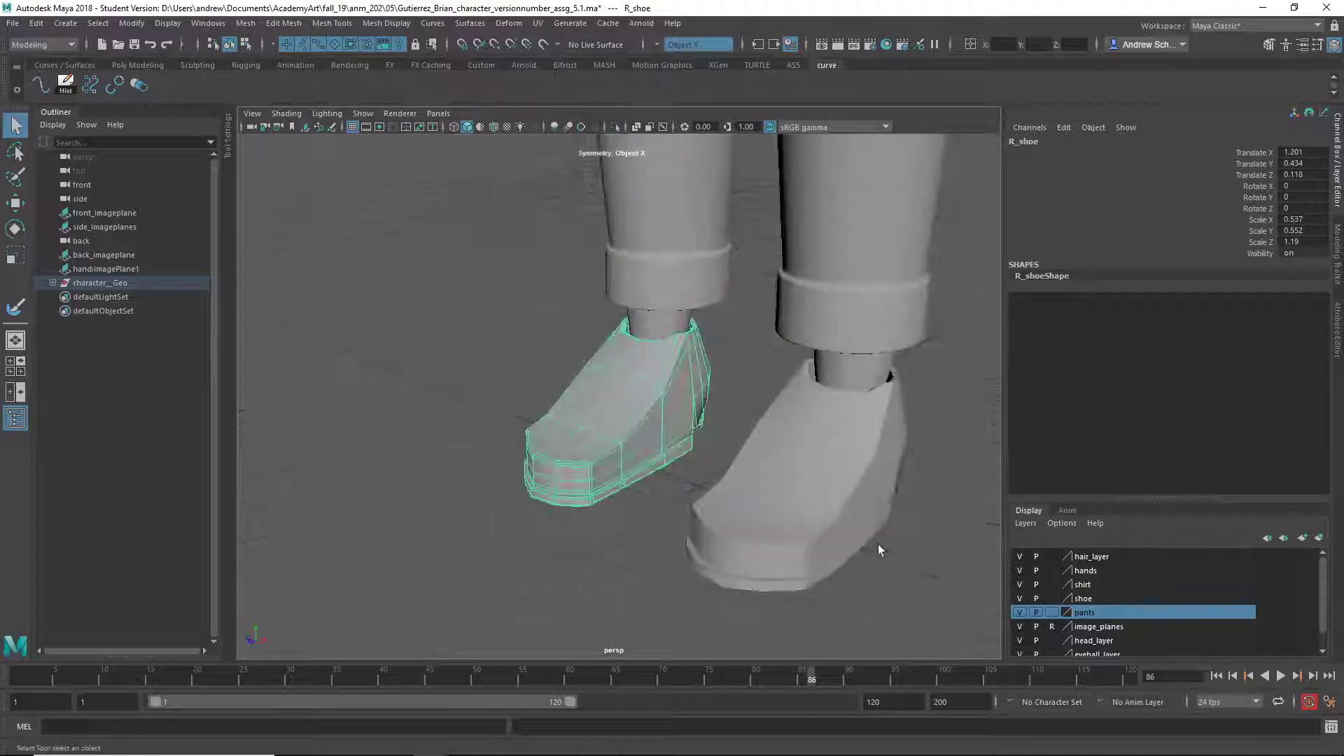
{"action": "mouse_move", "coordinate": [876, 550]}
{"action": "right_mouse_down", "text": "alt"}
{"action": "mouse_move", "coordinate": [684, 411]}
{"action": "mouse_move", "coordinate": [651, 542]}
{"action": "mouse_move", "coordinate": [767, 539]}
{"action": "right_mouse_up", "text": "alt"}
{"action": "left_click_drag", "start_coordinate": [767, 541], "coordinate": [683, 494], "text": "alt"}
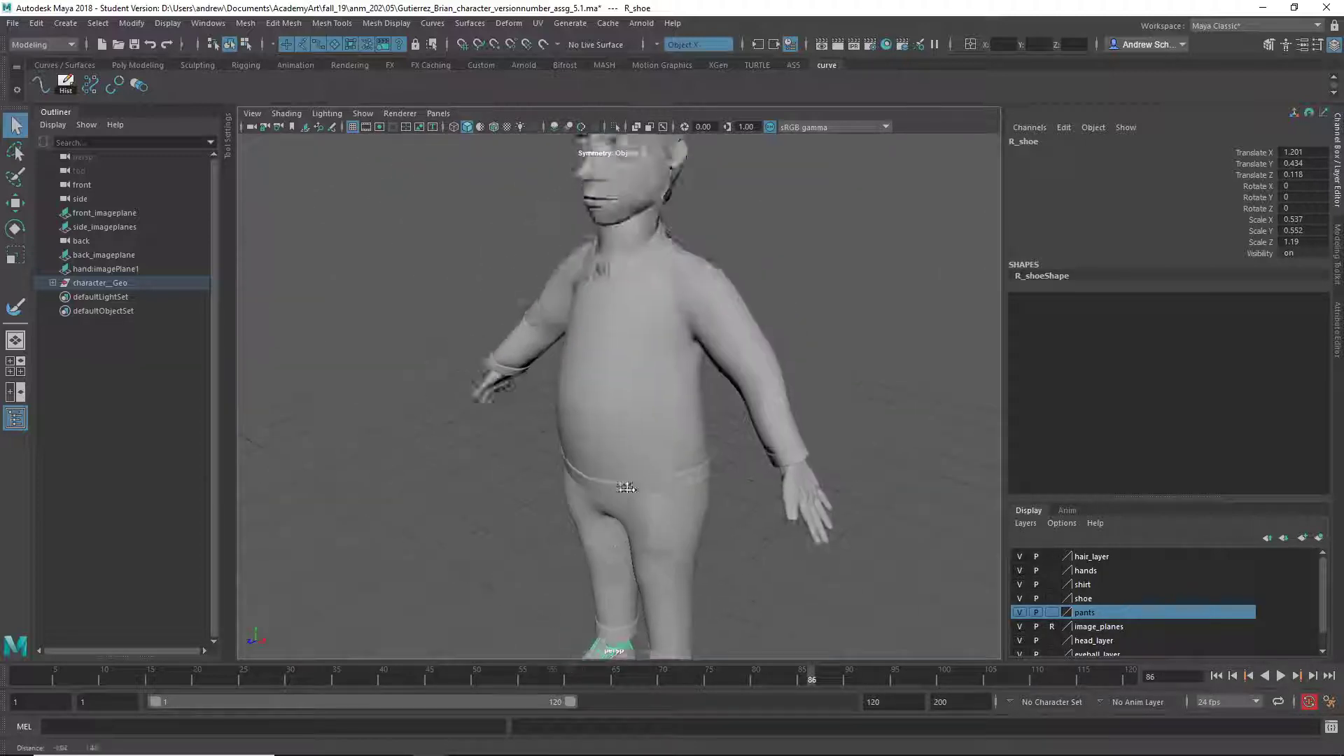
{"action": "right_click_drag", "start_coordinate": [682, 494], "coordinate": [599, 458], "text": "alt"}
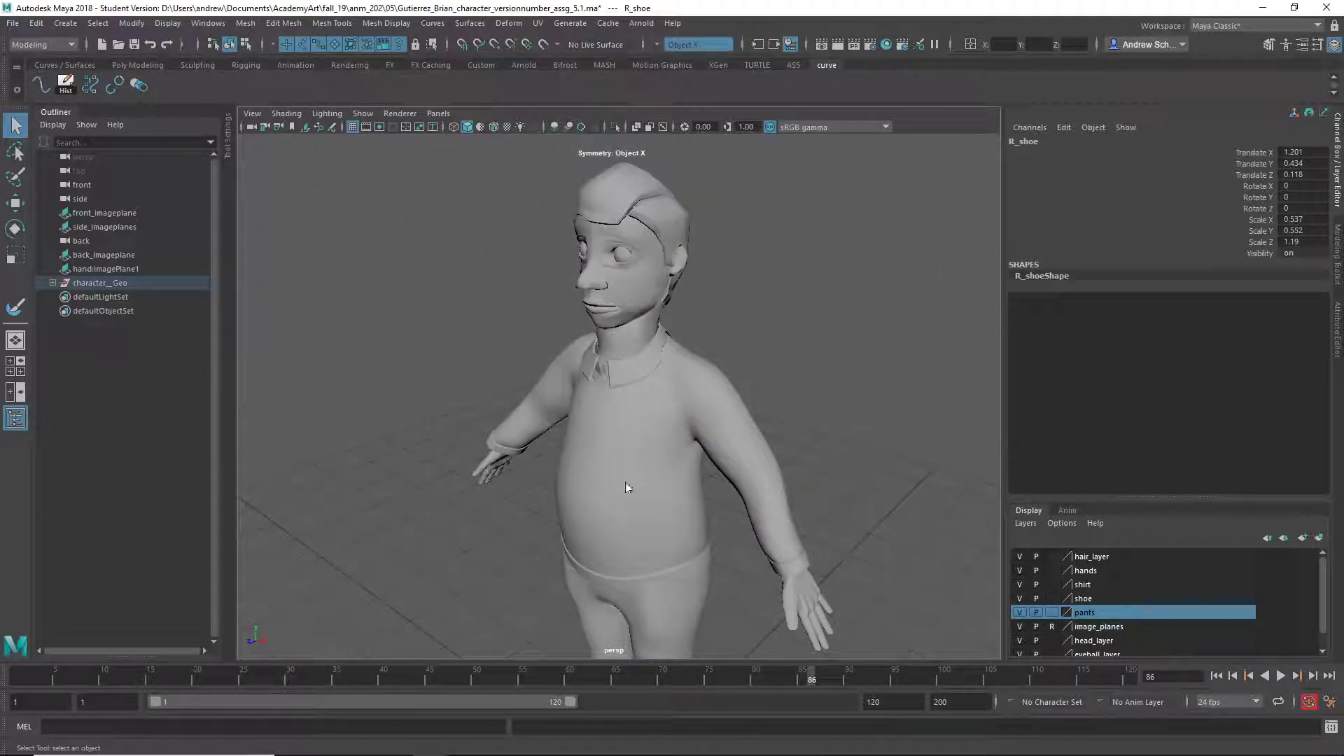
{"action": "mouse_move", "coordinate": [625, 488]}
{"action": "left_mouse_down", "text": "alt"}
{"action": "mouse_move", "coordinate": [534, 494]}
{"action": "mouse_move", "coordinate": [616, 504]}
{"action": "mouse_move", "coordinate": [552, 502]}
{"action": "left_mouse_up", "text": "alt"}
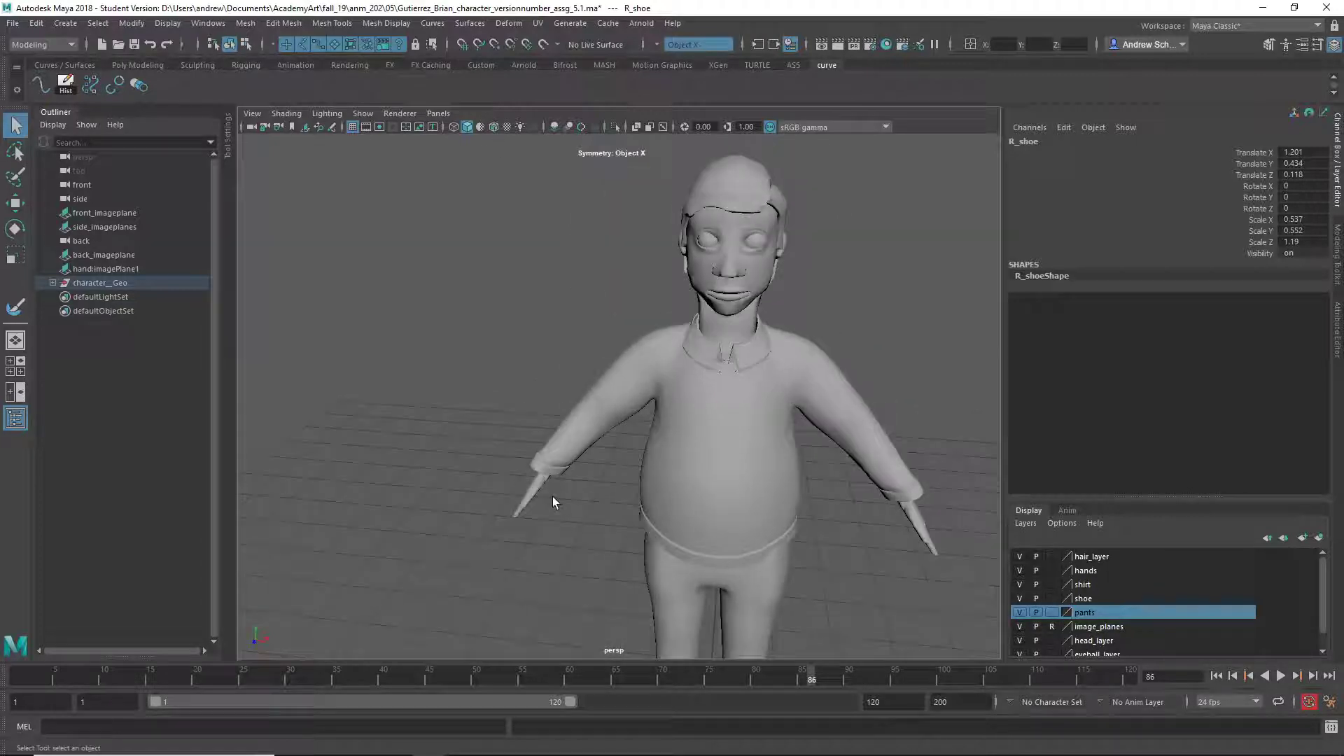